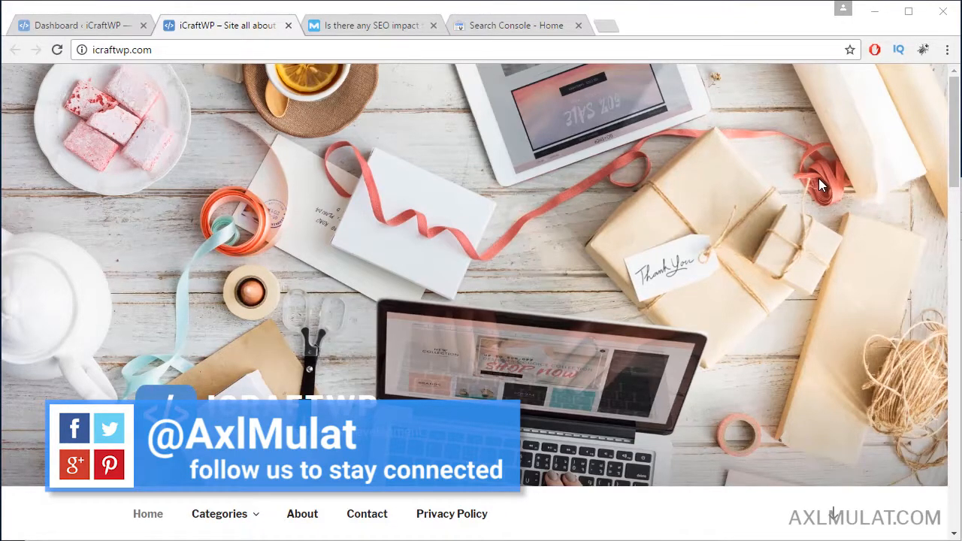
# Step: Switch to the WordPress dashboard of iCraftWP and open its General Settings page
pyautogui.click(103, 25)
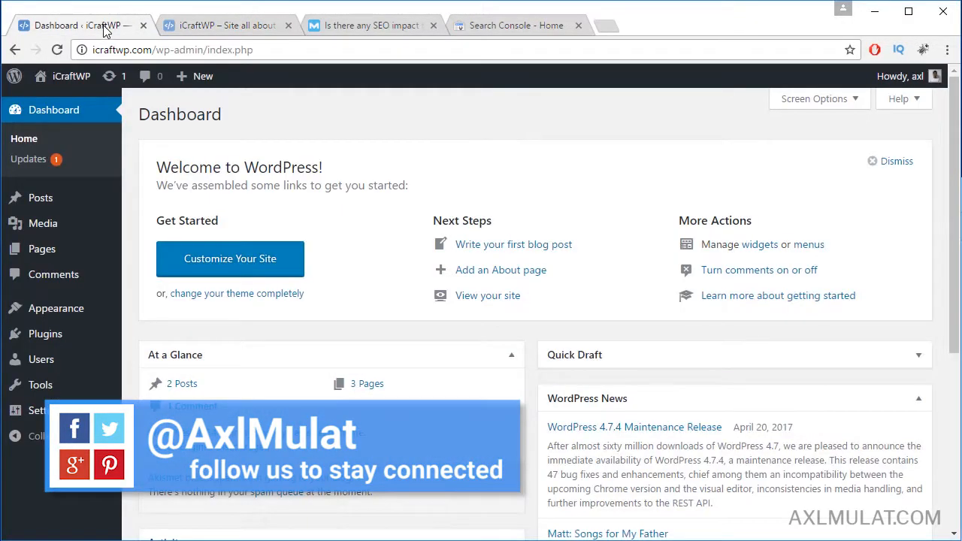
pyautogui.moveTo(54, 414)
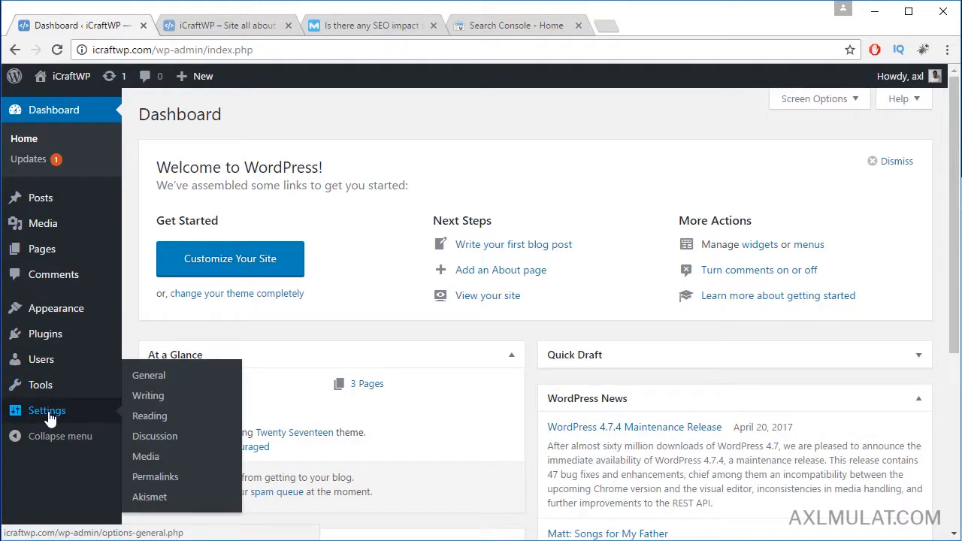
pyautogui.click(147, 384)
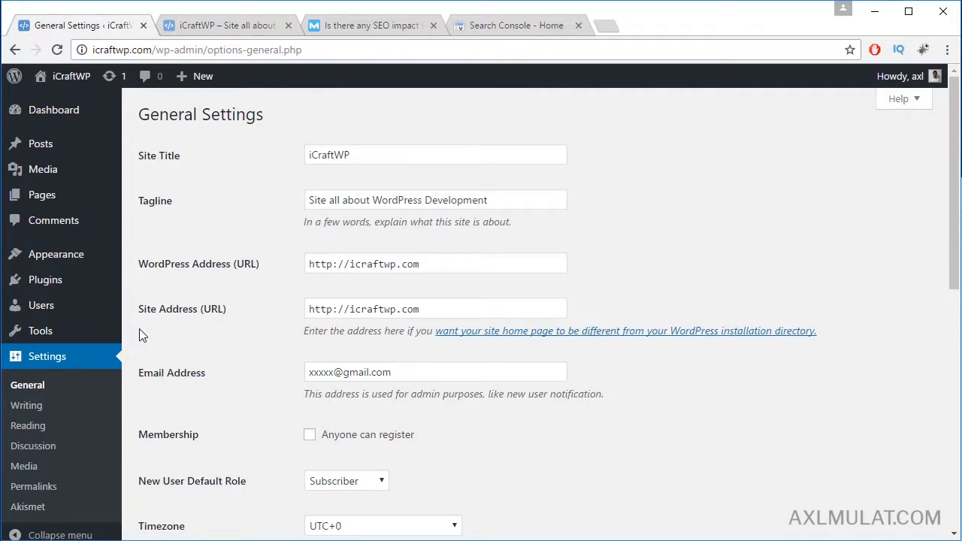
pyautogui.click(370, 153)
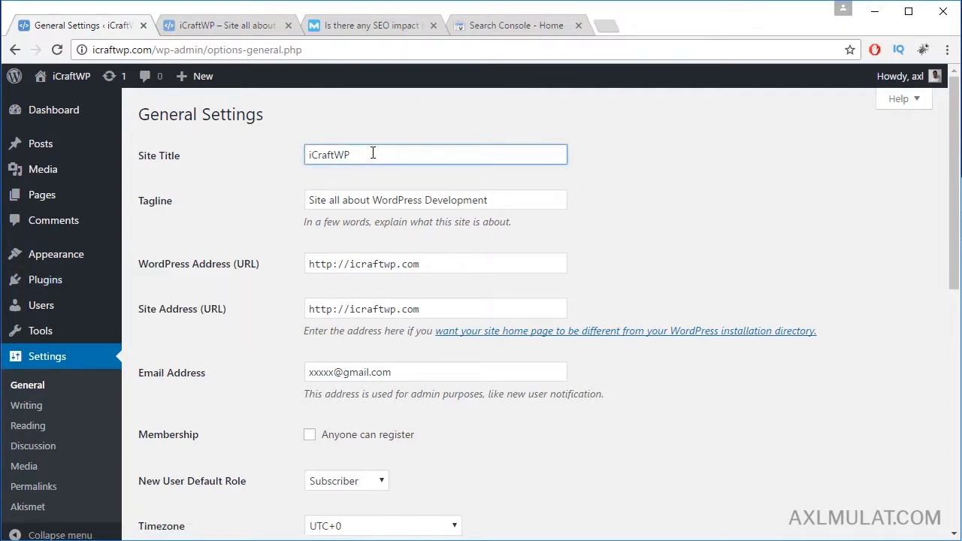
pyautogui.write('ed')
pyautogui.press('BackSpace')
pyautogui.press('BackSpace')
pyautogui.moveTo(85, 261)
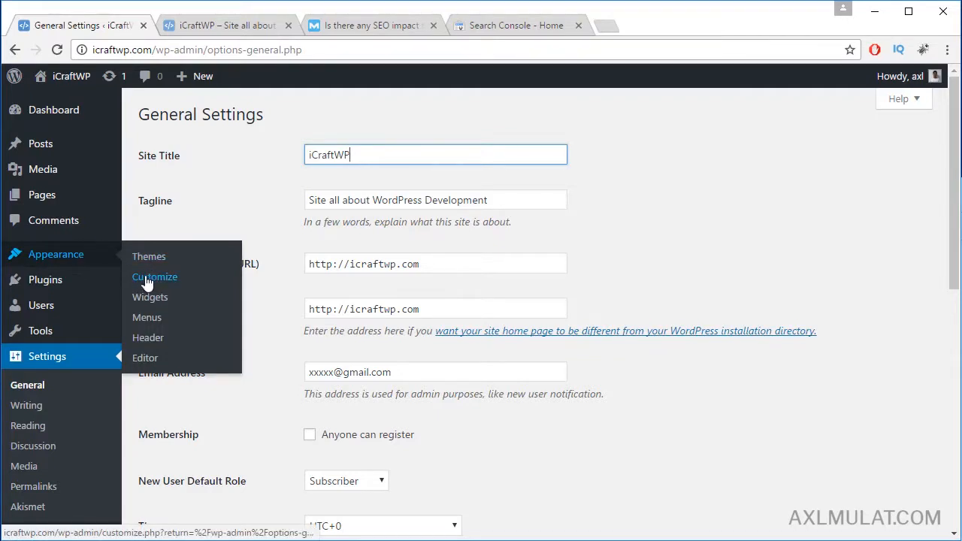
# Step: Review the remaining General Settings, from email and timezone through date and time formats to the week start and site language choices
pyautogui.scroll(-1, 721, 182)
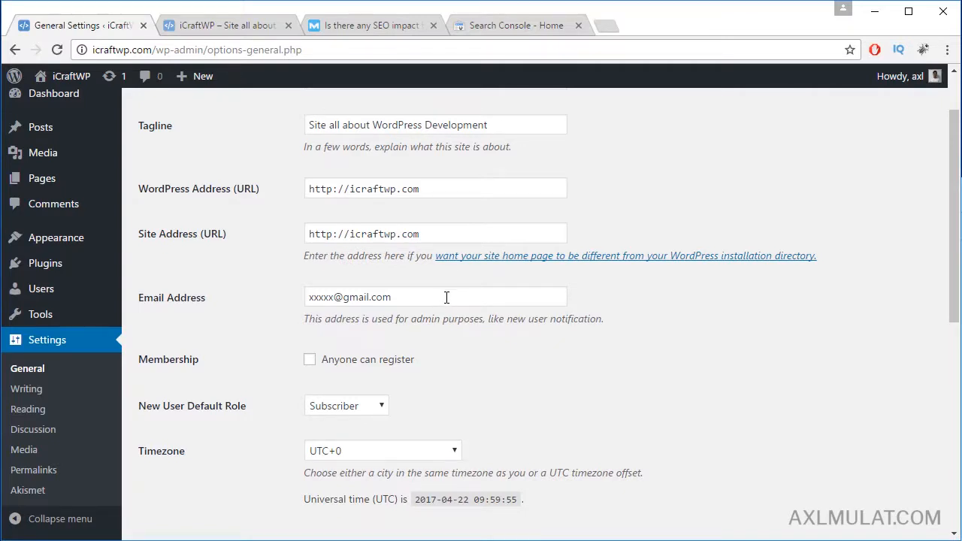
pyautogui.scroll(-2, 446, 298)
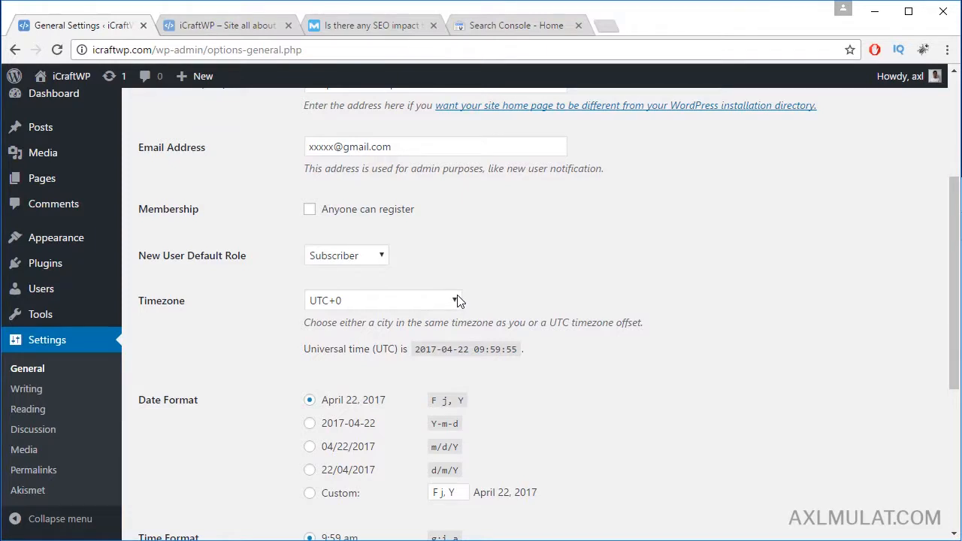
pyautogui.scroll(-1, 218, 369)
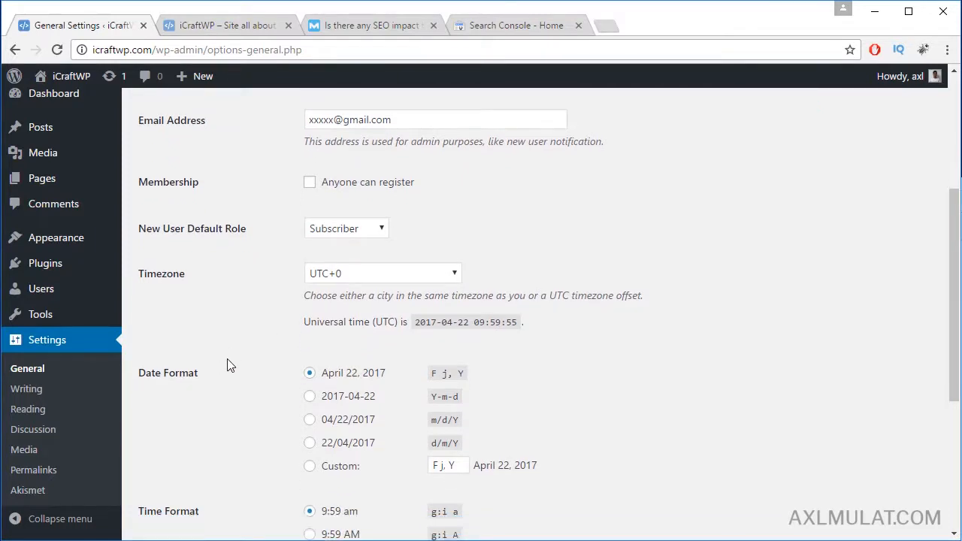
pyautogui.scroll(-2, 296, 348)
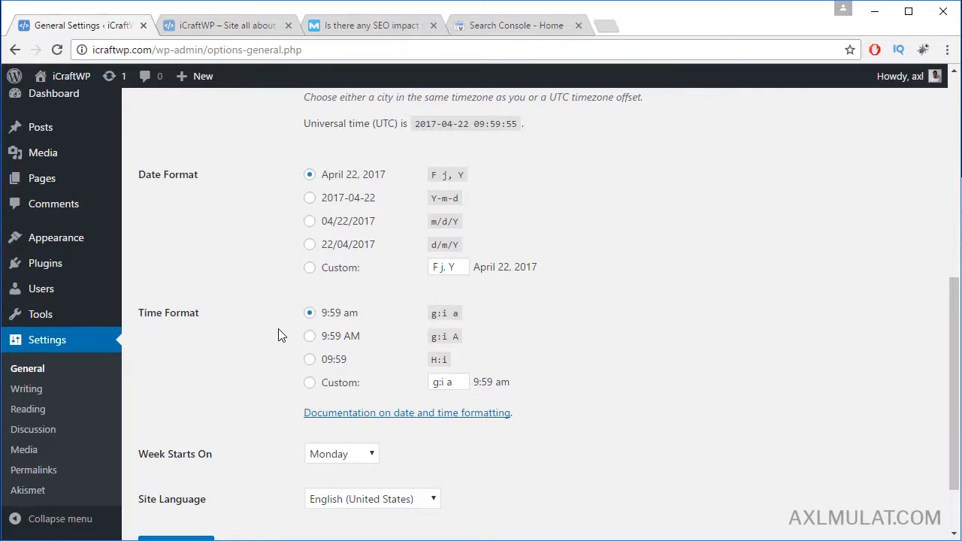
pyautogui.scroll(-1, 278, 334)
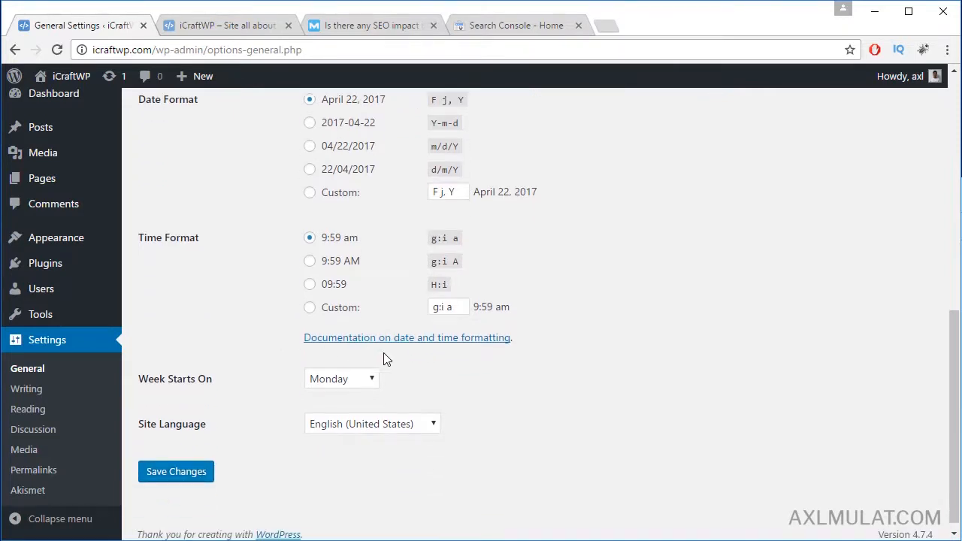
pyautogui.click(333, 379)
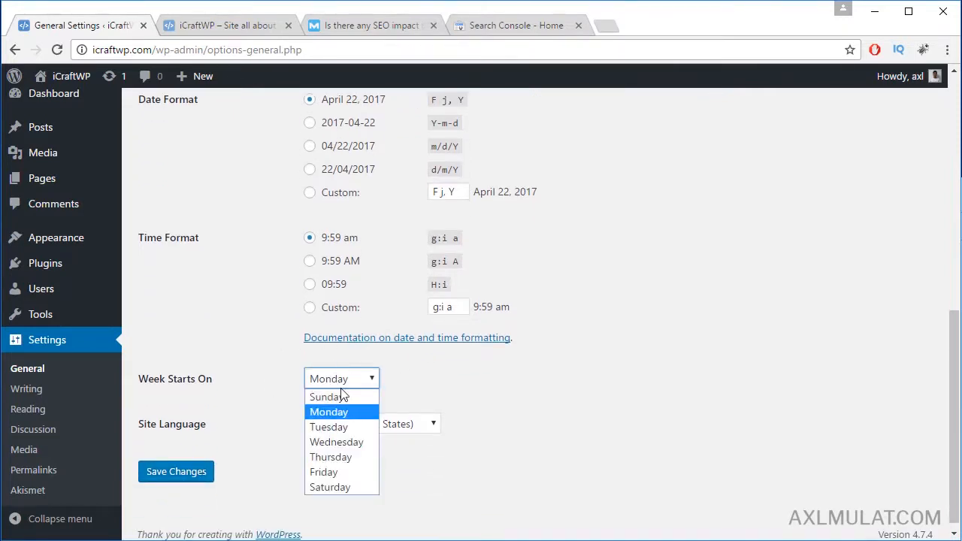
pyautogui.click(461, 390)
pyautogui.click(397, 425)
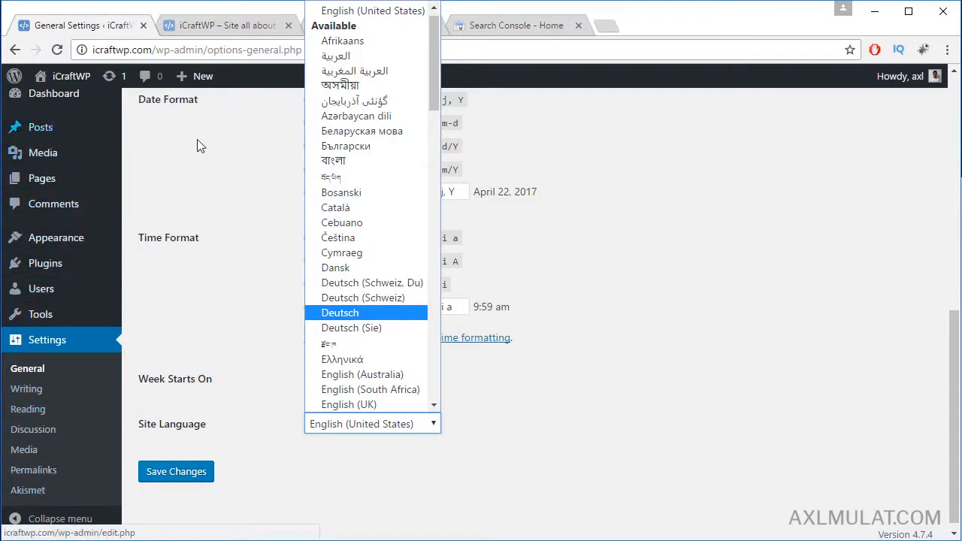
pyautogui.scroll(-1, 758, 446)
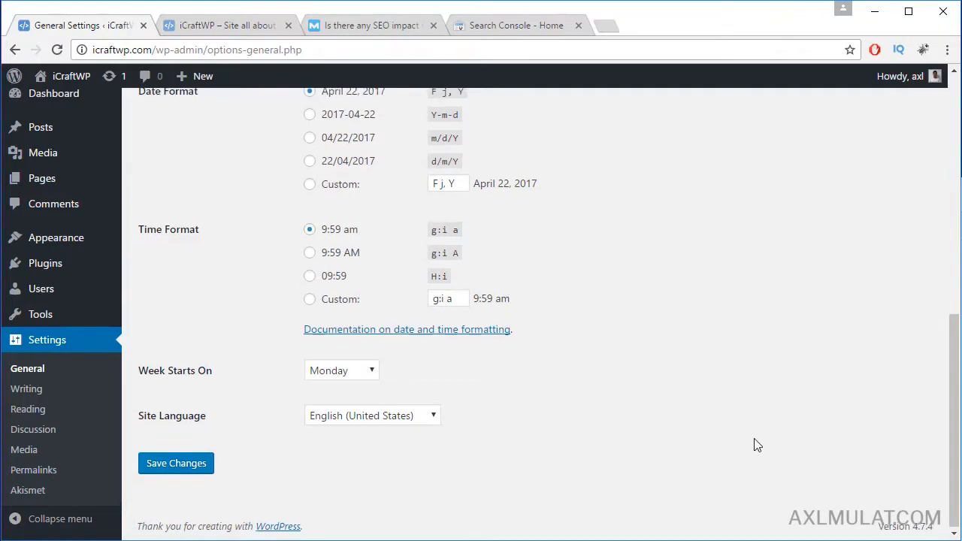
pyautogui.scroll(7, 755, 445)
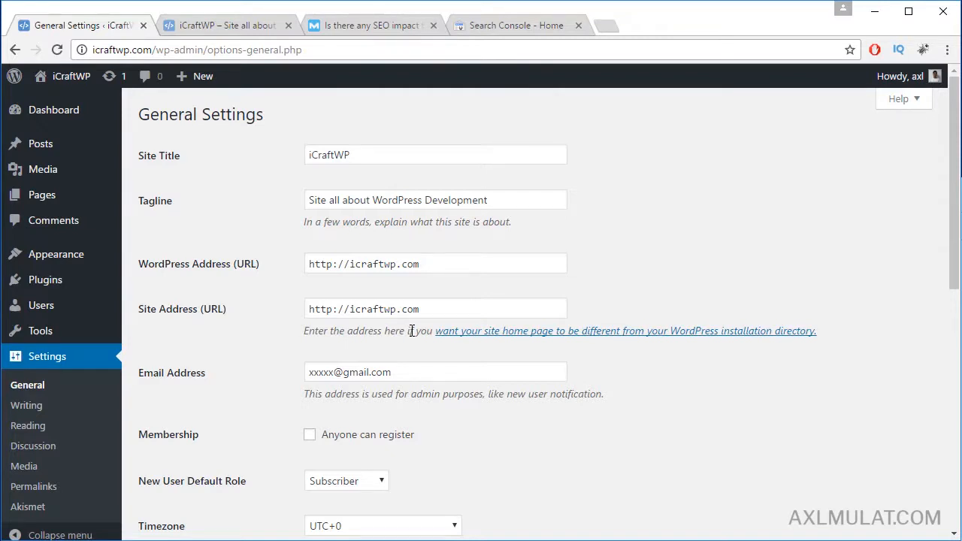
pyautogui.click(351, 265)
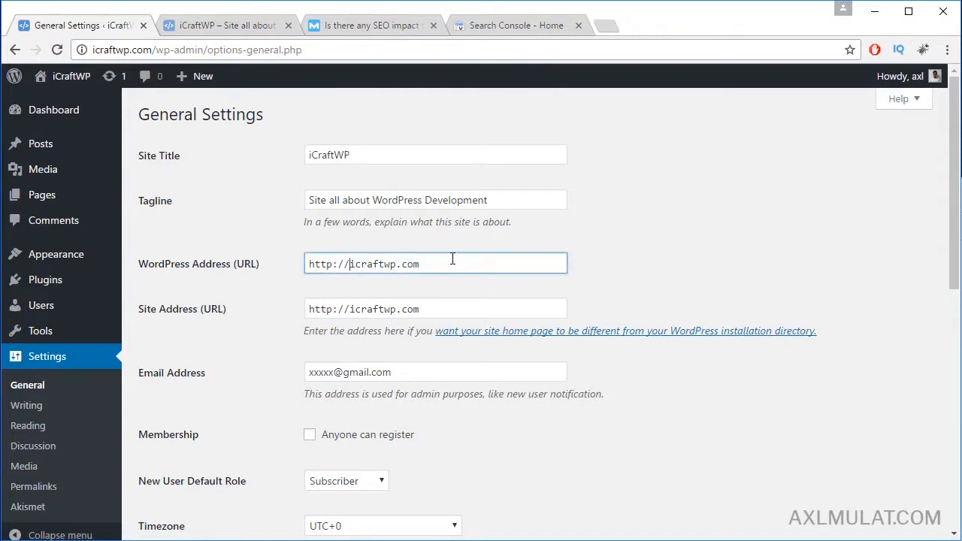
pyautogui.write('www.')
pyautogui.click(348, 309)
pyautogui.write('www.')
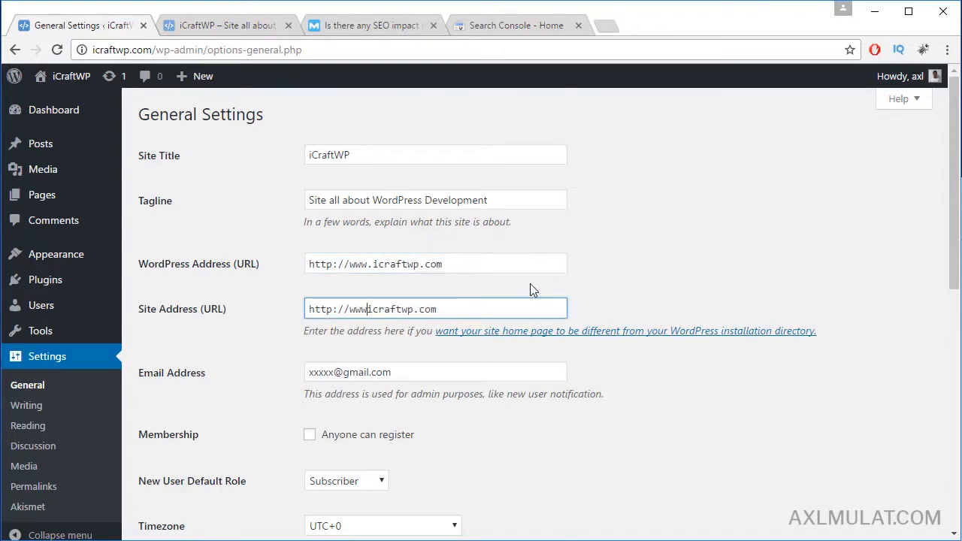
# Step: Save the General Settings changes and log back in to the WordPress admin with the prefilled credentials
pyautogui.scroll(-3, 557, 284)
pyautogui.scroll(-4, 559, 284)
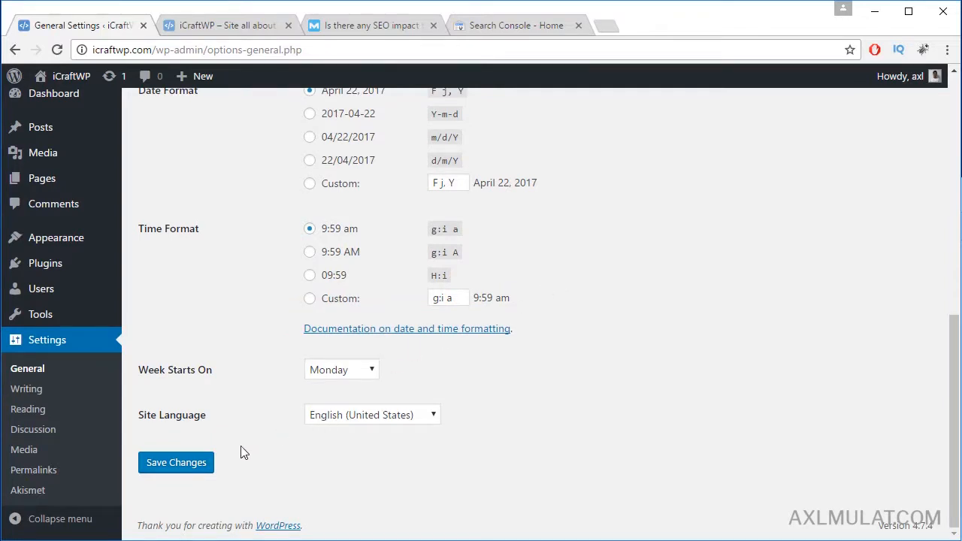
pyautogui.click(192, 463)
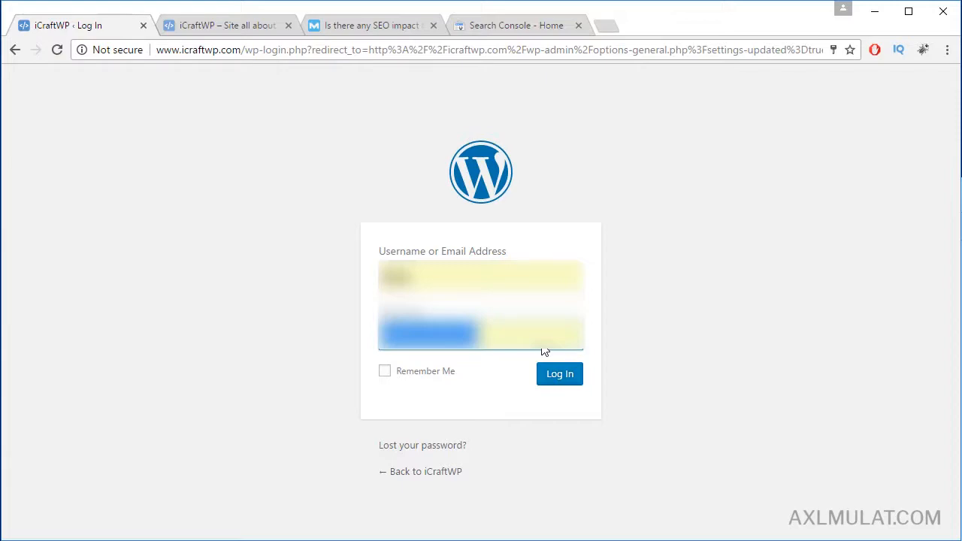
pyautogui.click(565, 374)
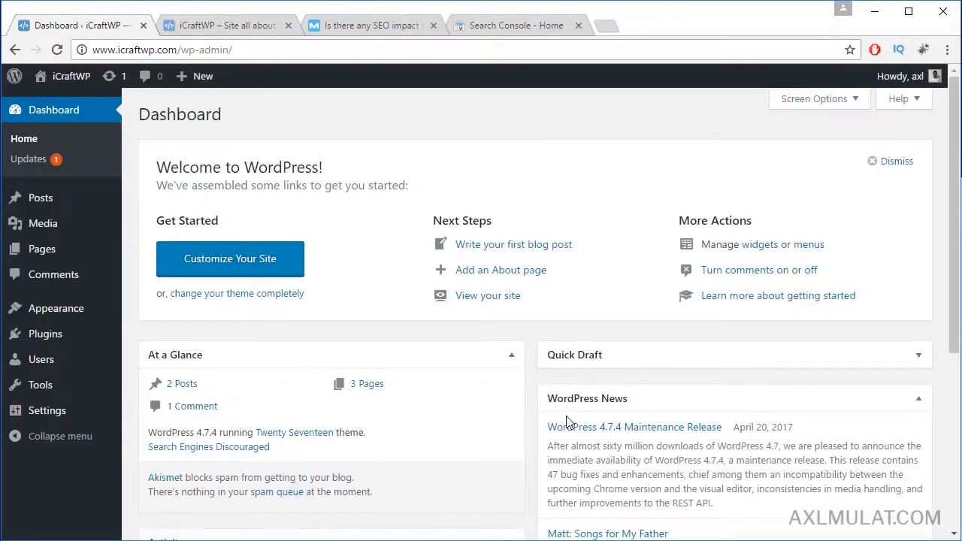
# Step: Reload the icraftwp.com homepage and compare its web address with that of the WordPress dashboard
pyautogui.click(238, 22)
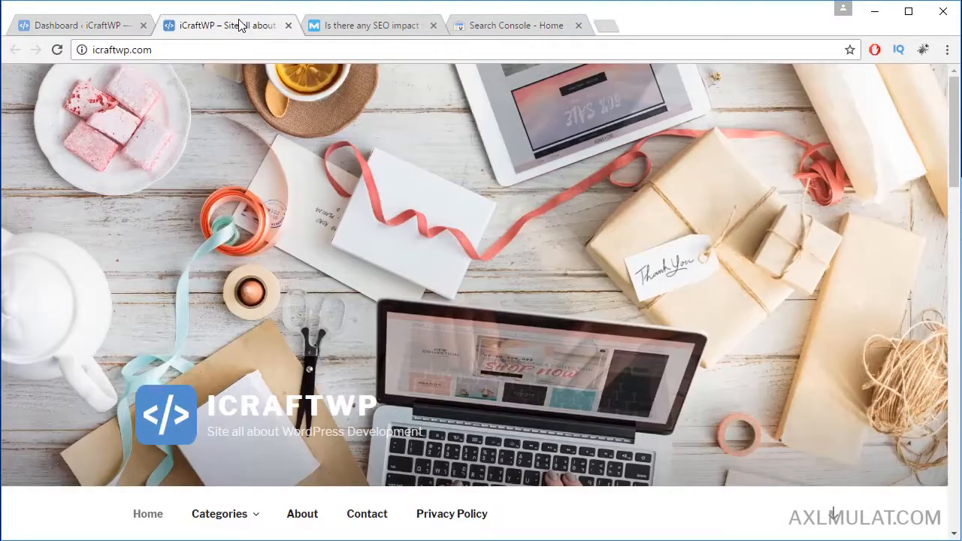
pyautogui.click(282, 50)
pyautogui.press('Return')
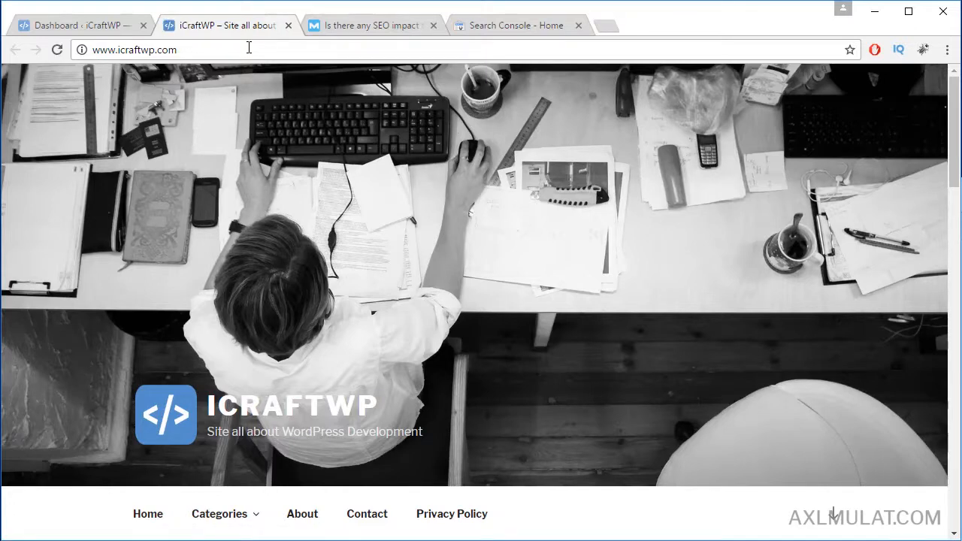
pyautogui.click(45, 27)
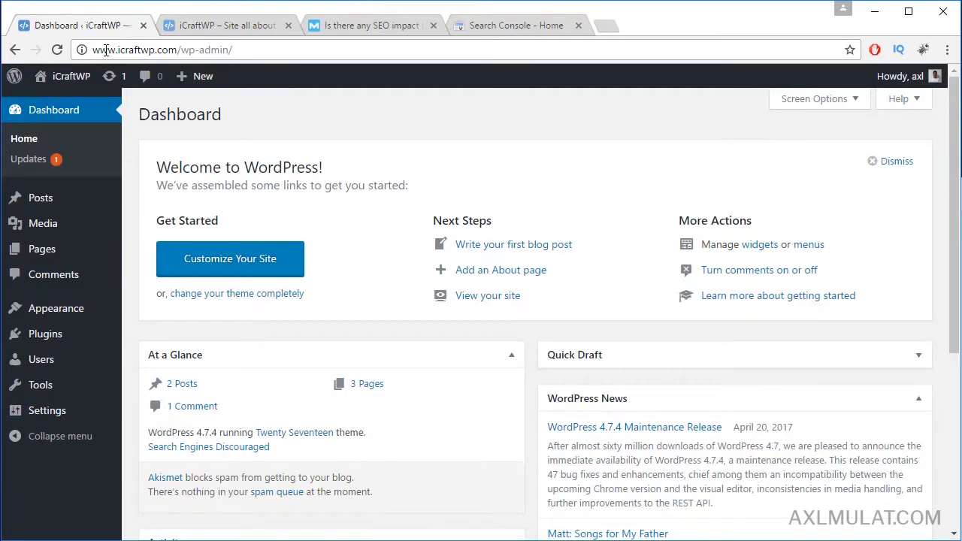
pyautogui.click(210, 28)
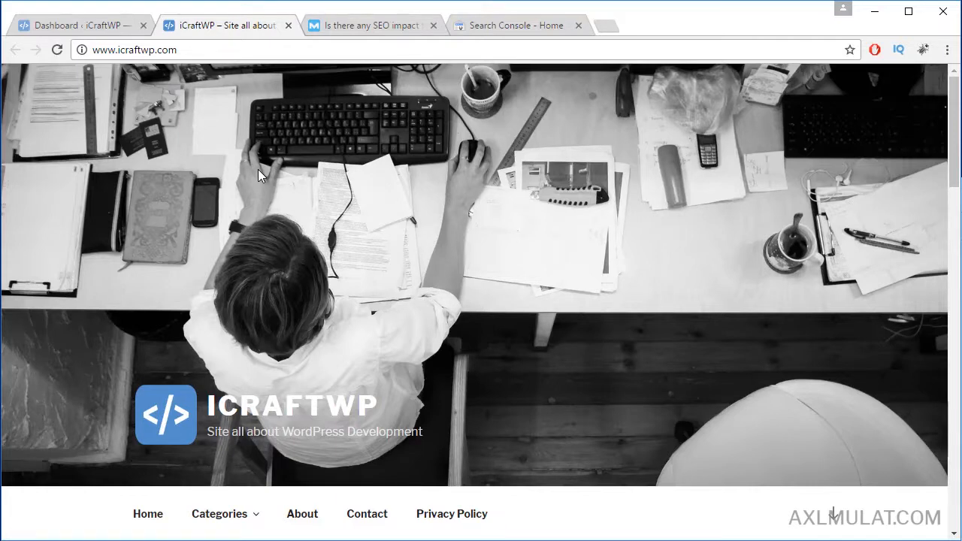
# Step: Read the Moz community question on the SEO impact of www versus non-www preferred domains and its first response
pyautogui.click(352, 27)
pyautogui.scroll(-1, 407, 252)
pyautogui.scroll(-3, 407, 256)
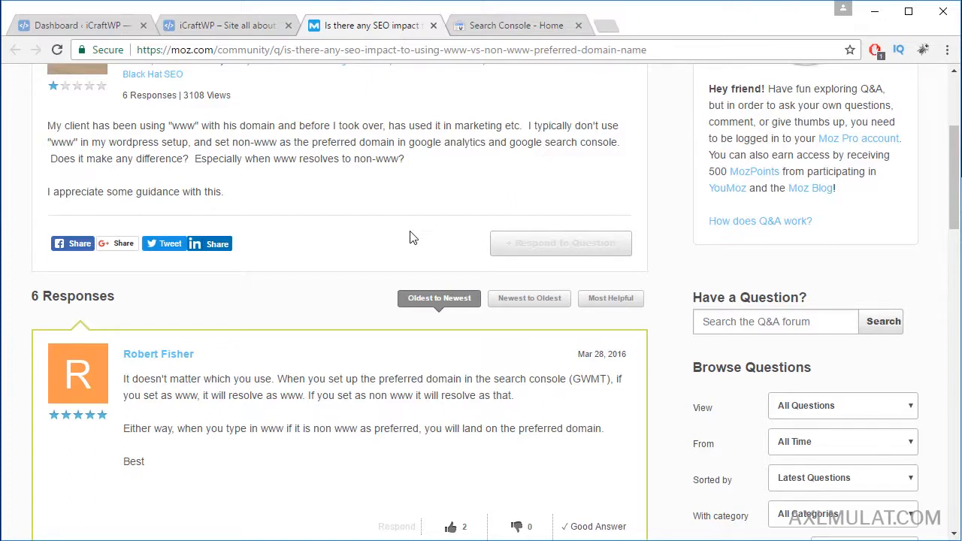
pyautogui.click(500, 27)
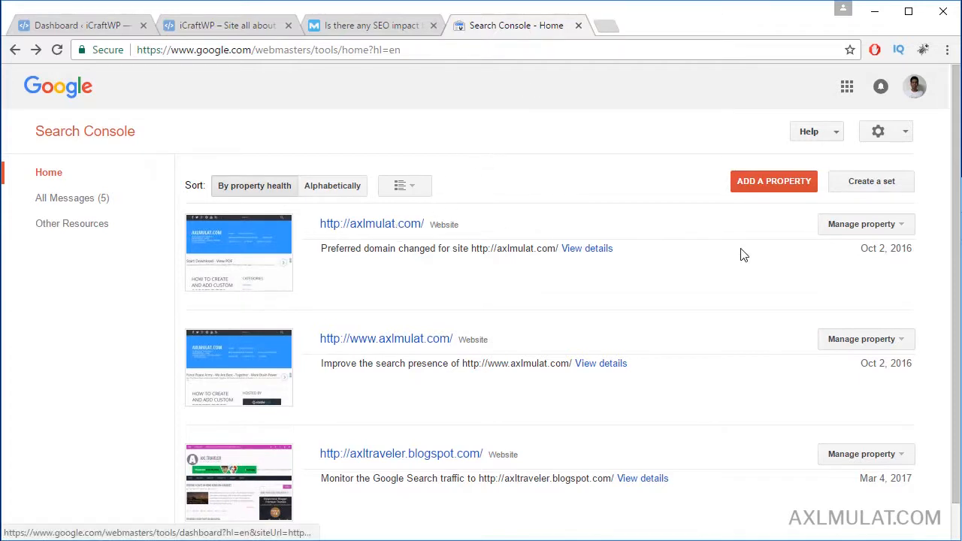
pyautogui.click(870, 342)
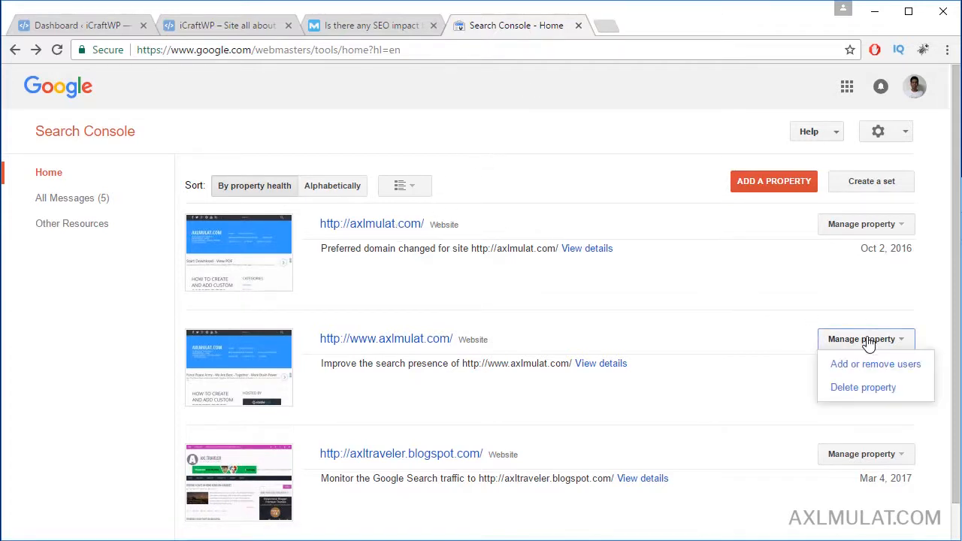
pyautogui.click(382, 342)
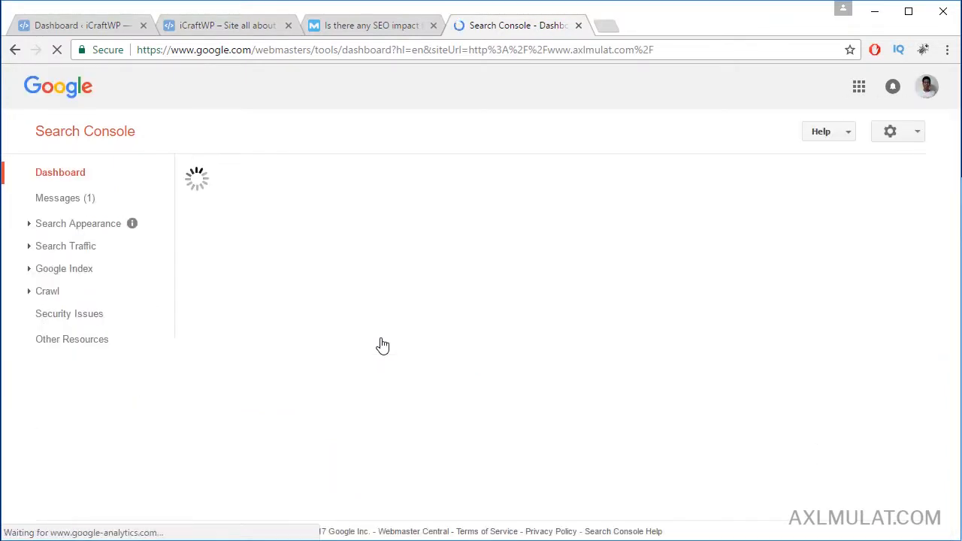
pyautogui.click(897, 140)
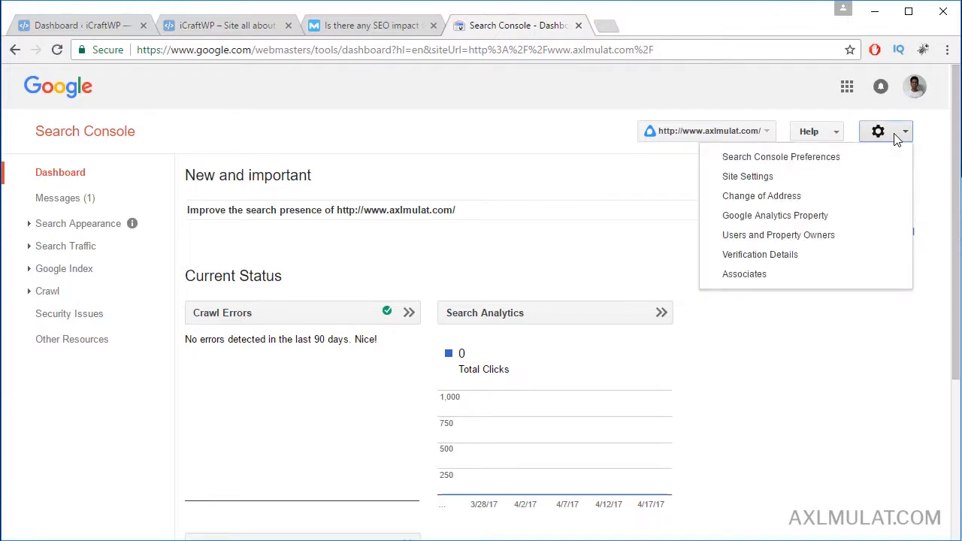
pyautogui.click(767, 183)
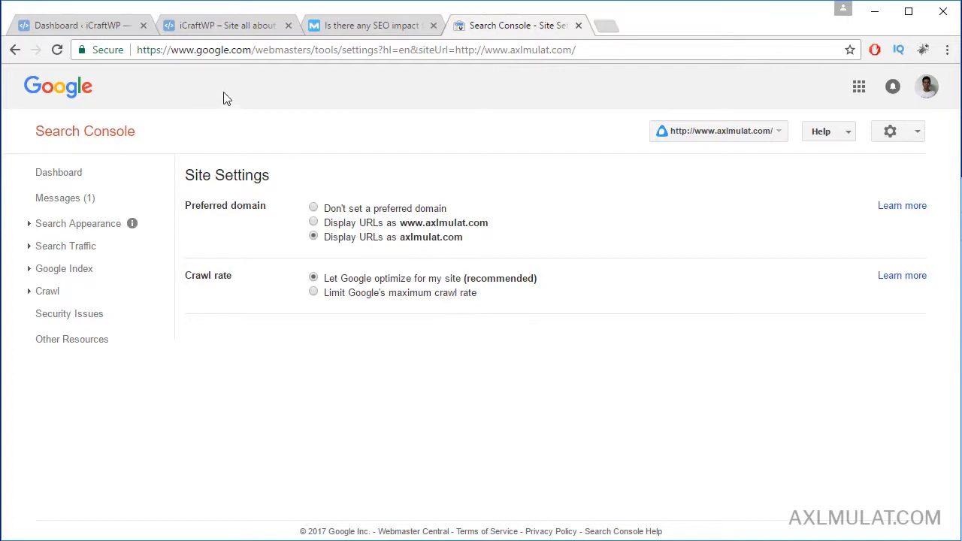
# Step: Return to the WordPress dashboard and reopen the General Settings page
pyautogui.click(98, 30)
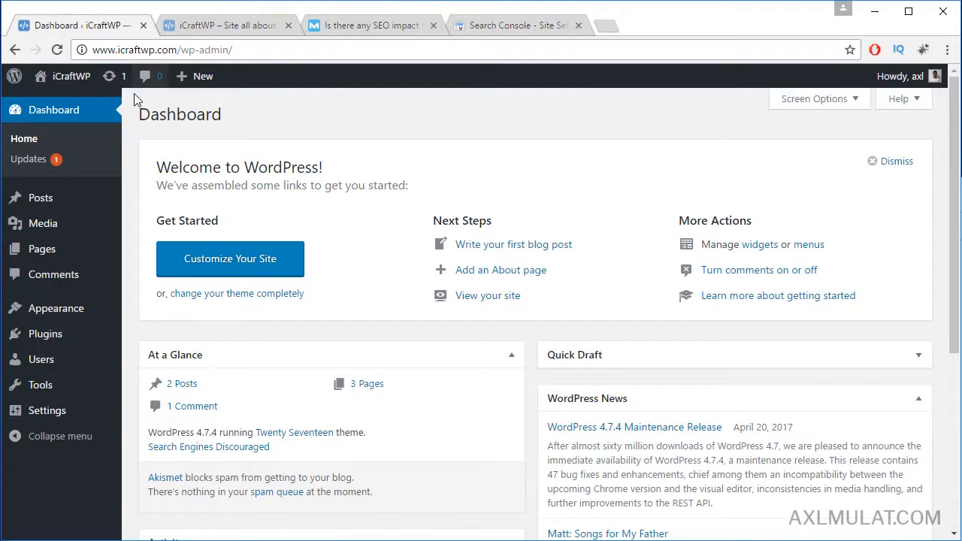
pyautogui.moveTo(65, 408)
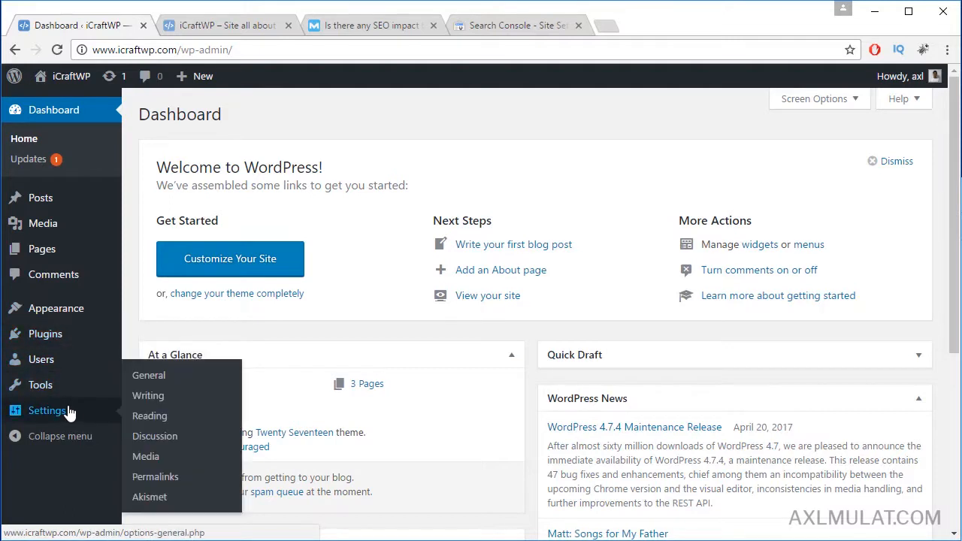
pyautogui.click(158, 380)
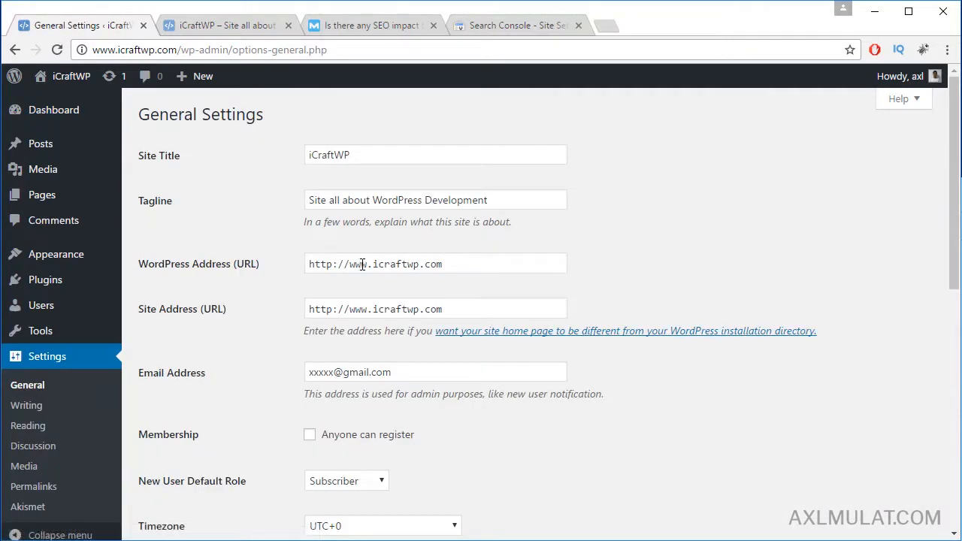
pyautogui.doubleClick(362, 264)
pyautogui.press('BackSpace')
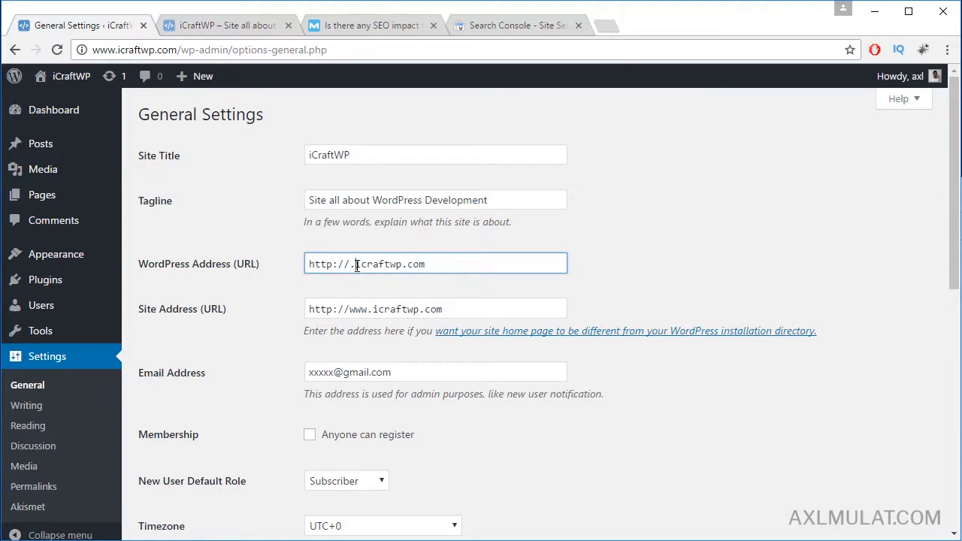
pyautogui.press('Delete')
pyautogui.doubleClick(361, 309)
pyautogui.press('BackSpace')
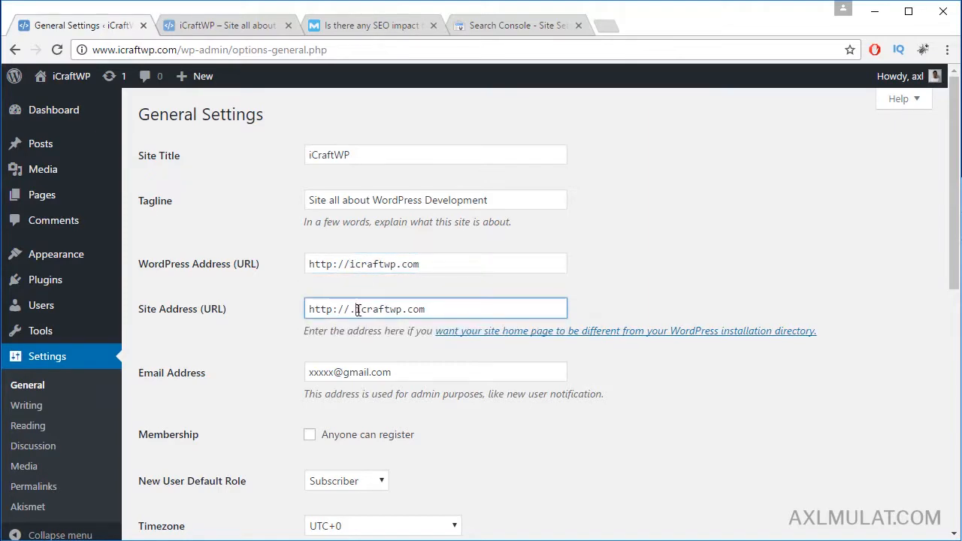
pyautogui.press('Delete')
pyautogui.scroll(-7, 504, 342)
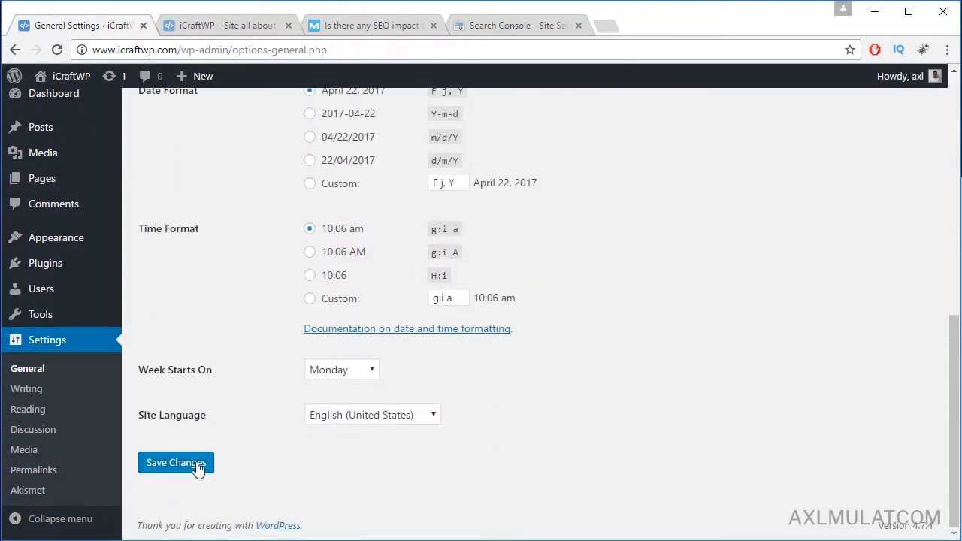
pyautogui.click(197, 465)
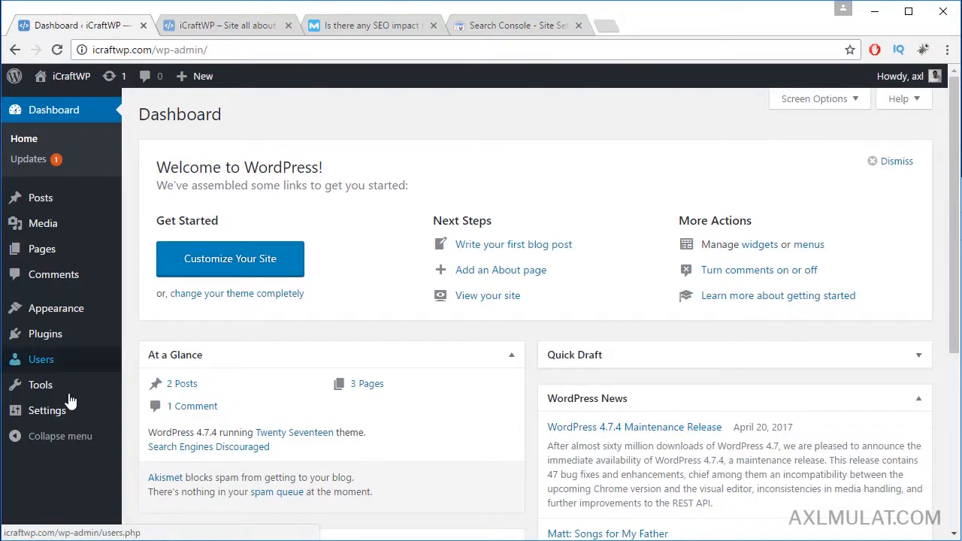
# Step: Open the Writing Settings page and review its default post, post via email and update services options
pyautogui.moveTo(58, 410)
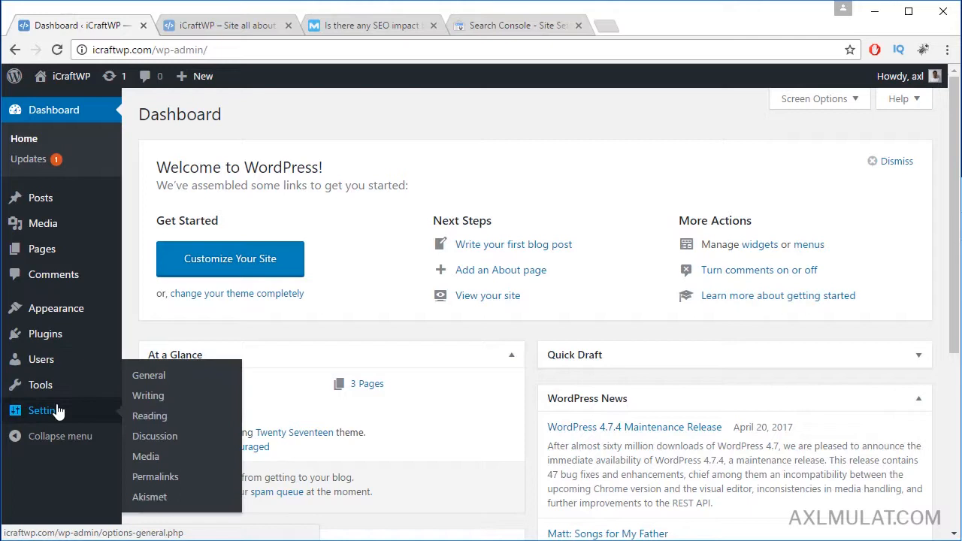
pyautogui.click(150, 398)
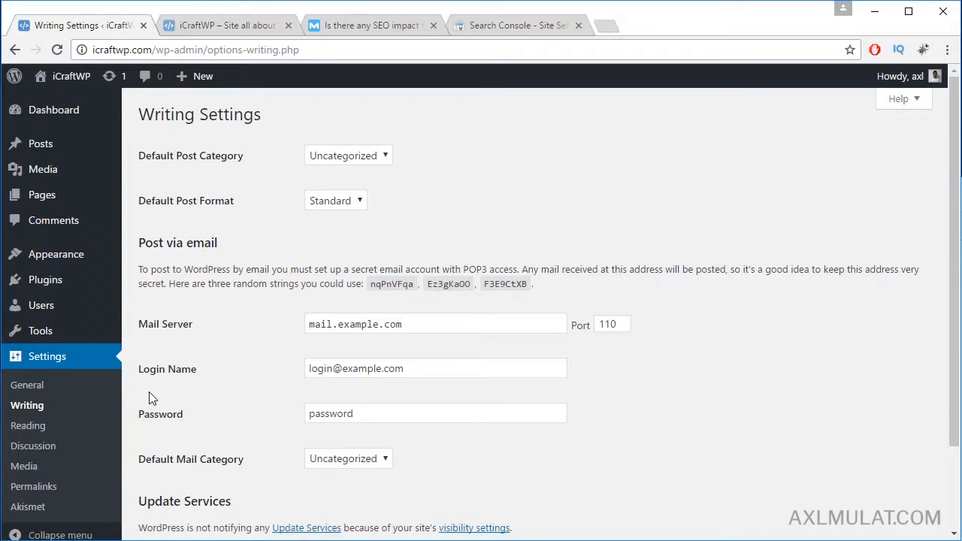
pyautogui.scroll(-2, 505, 361)
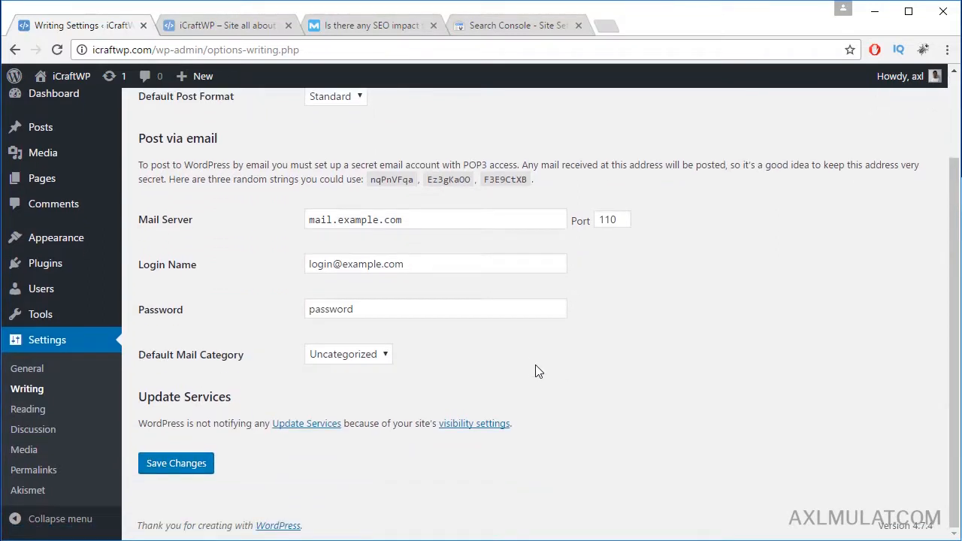
pyautogui.scroll(2, 537, 365)
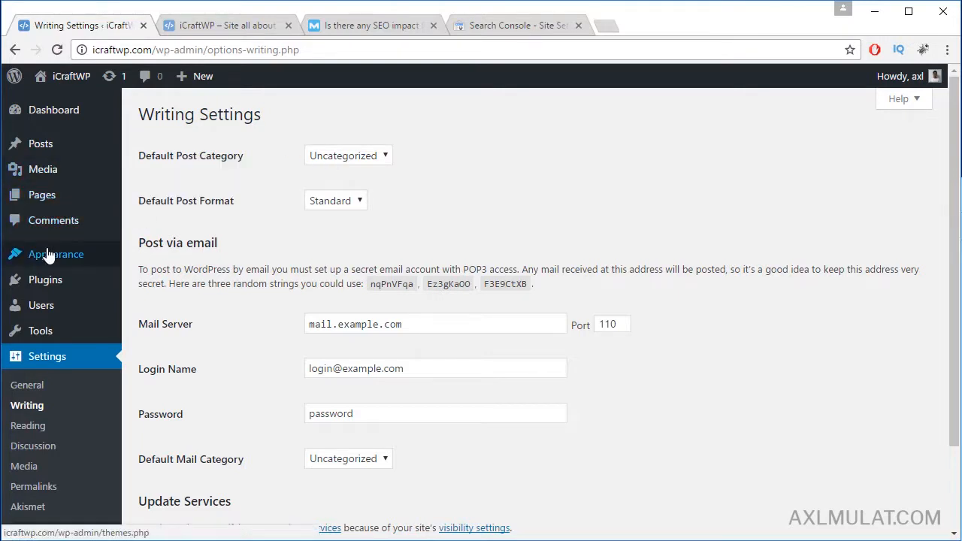
# Step: Add a new post category named Updates with no parent
pyautogui.moveTo(44, 146)
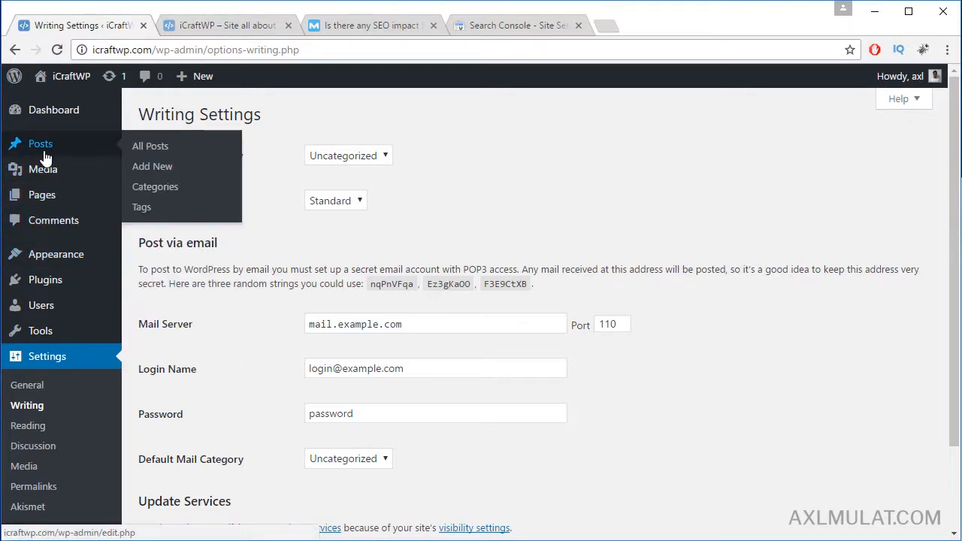
pyautogui.click(151, 187)
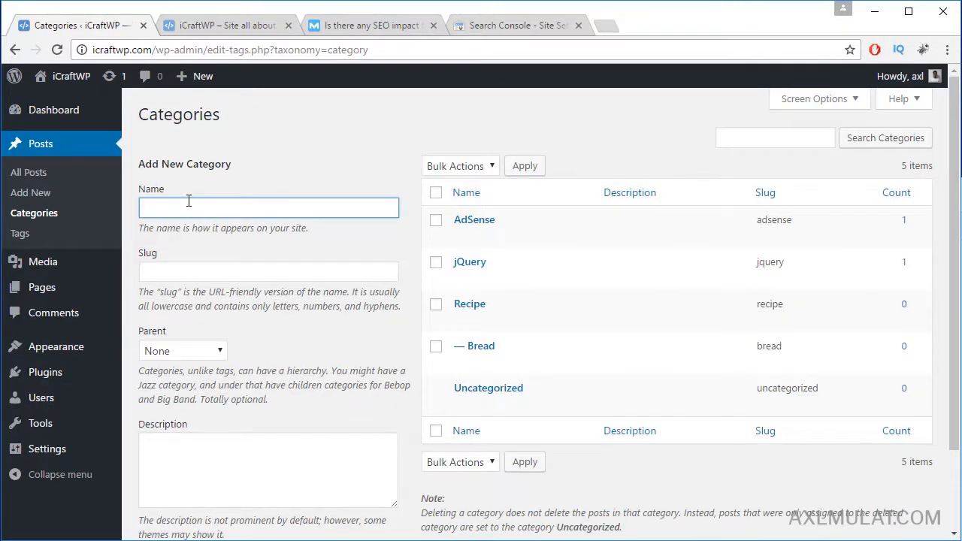
pyautogui.write('Updates')
pyautogui.scroll(-3, 325, 279)
pyautogui.click(187, 467)
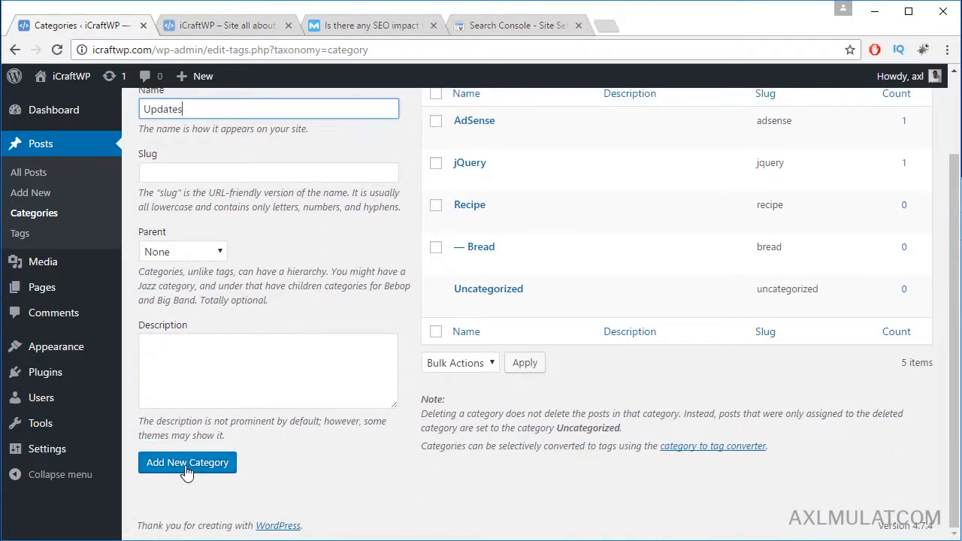
pyautogui.scroll(3, 431, 293)
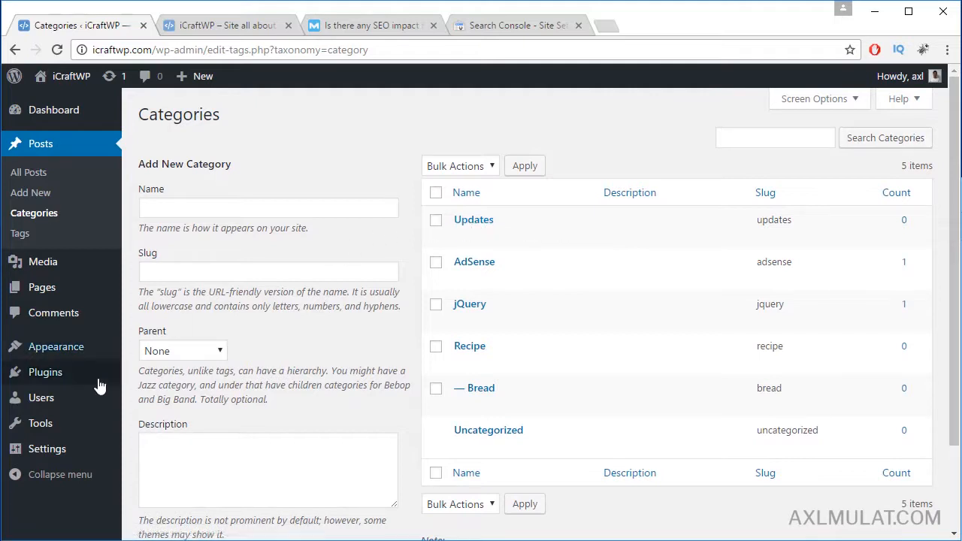
# Step: Set the Default Post Category to Updates in the Writing Settings and save the changes
pyautogui.moveTo(69, 448)
pyautogui.click(149, 396)
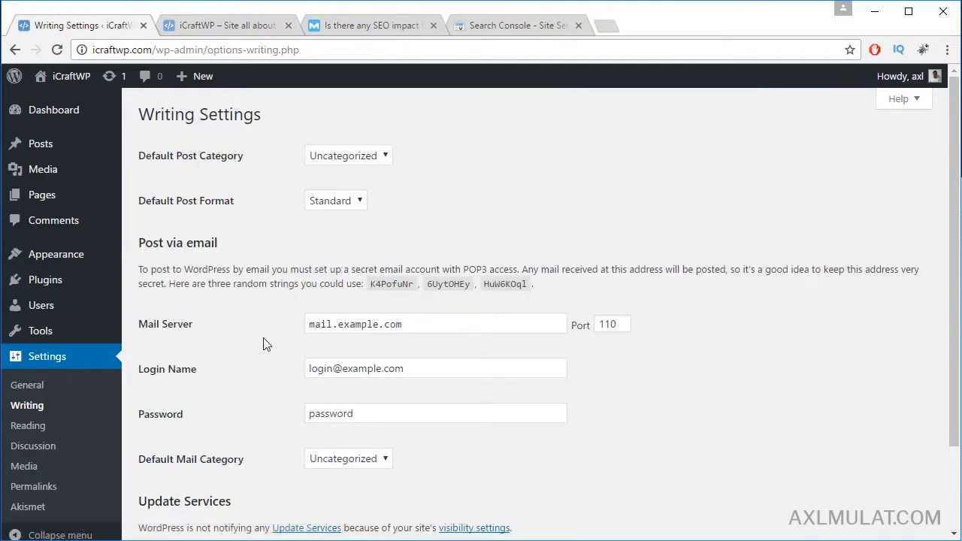
pyautogui.click(367, 160)
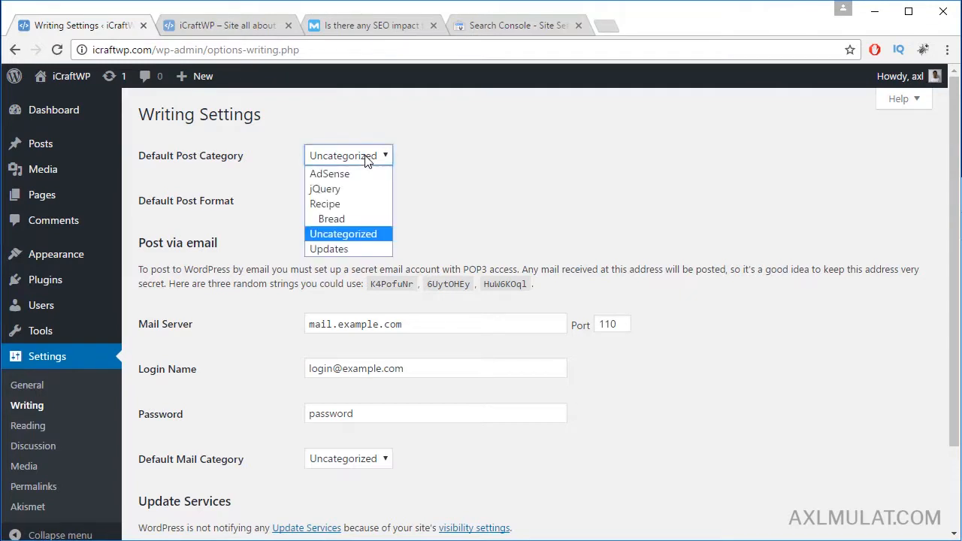
pyautogui.click(329, 249)
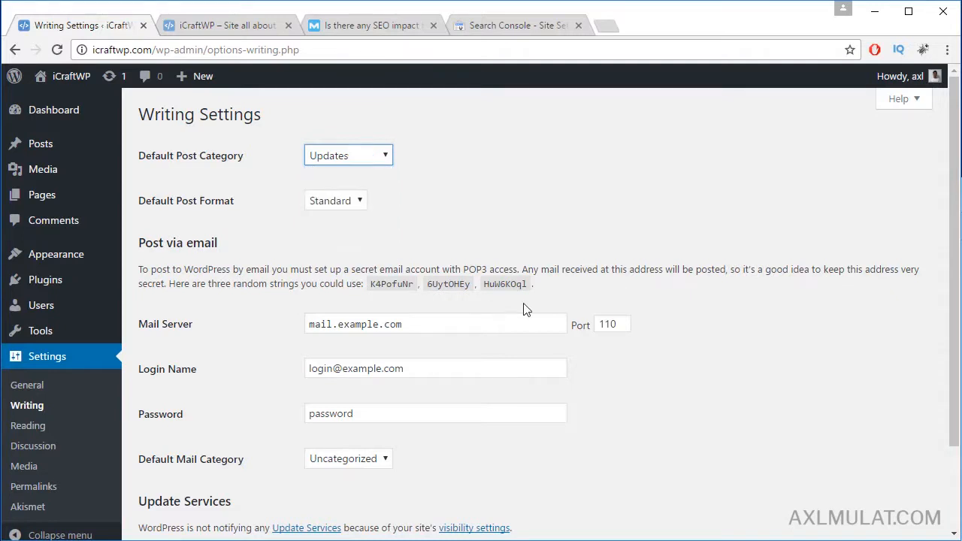
pyautogui.scroll(-3, 524, 309)
pyautogui.click(188, 463)
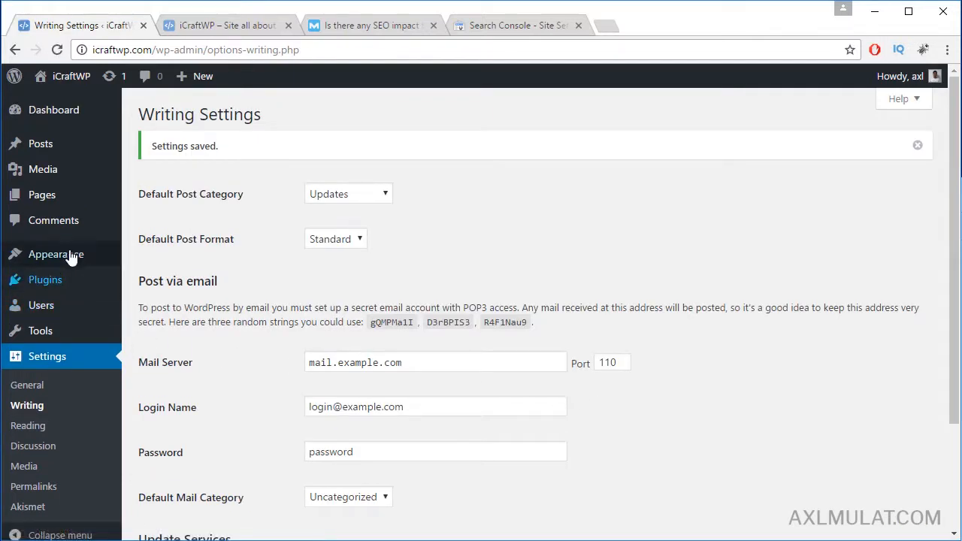
# Step: Delete the Uncategorized category from the post categories list
pyautogui.moveTo(65, 149)
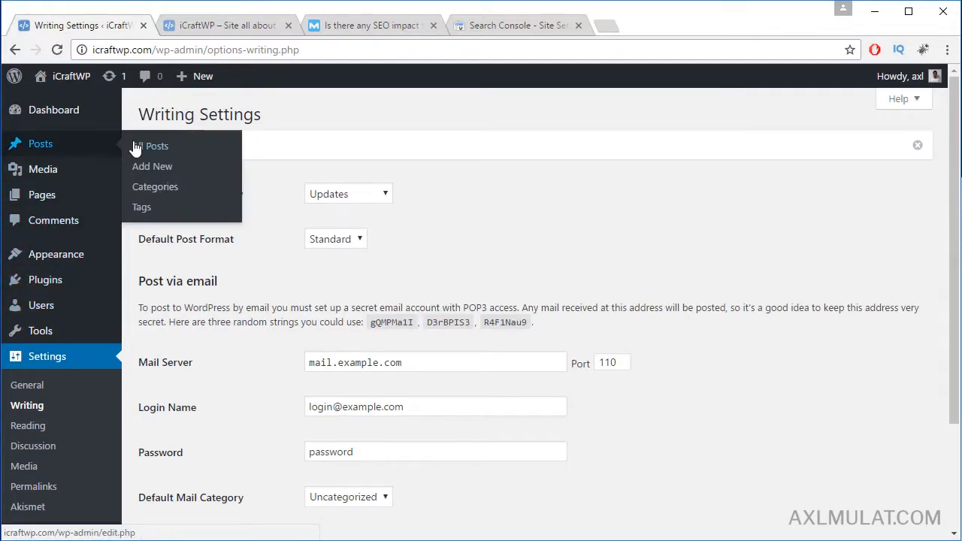
pyautogui.click(160, 187)
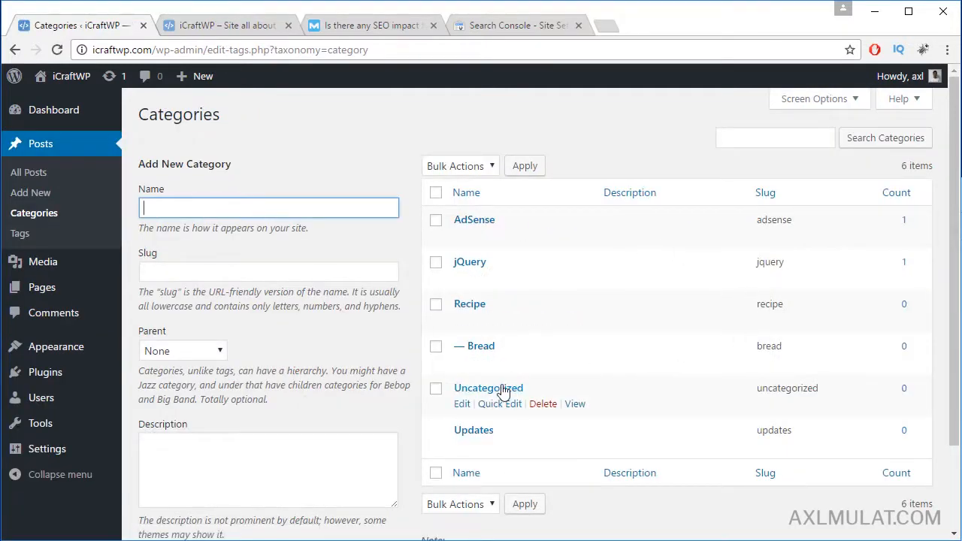
pyautogui.click(543, 404)
pyautogui.click(542, 149)
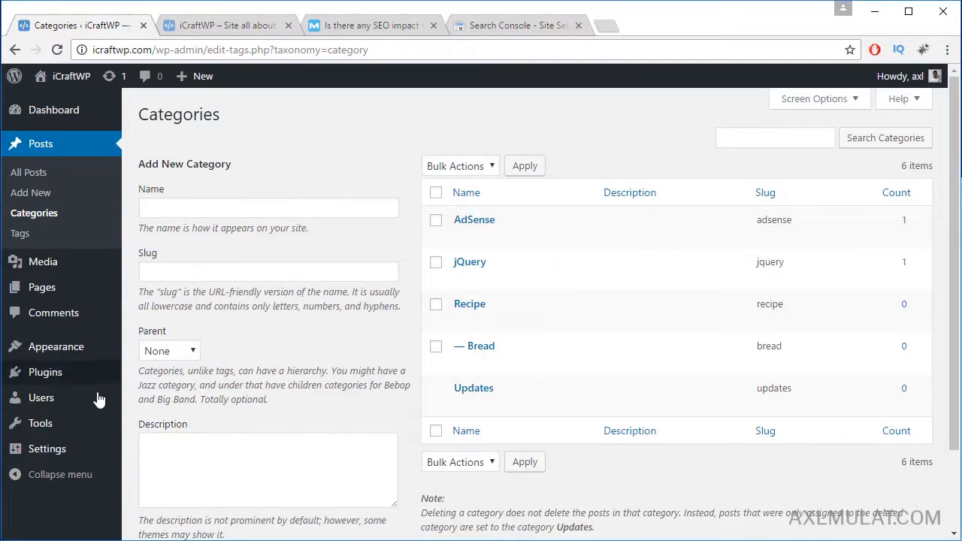
# Step: Open the Reading Settings page
pyautogui.moveTo(60, 427)
pyautogui.moveTo(51, 449)
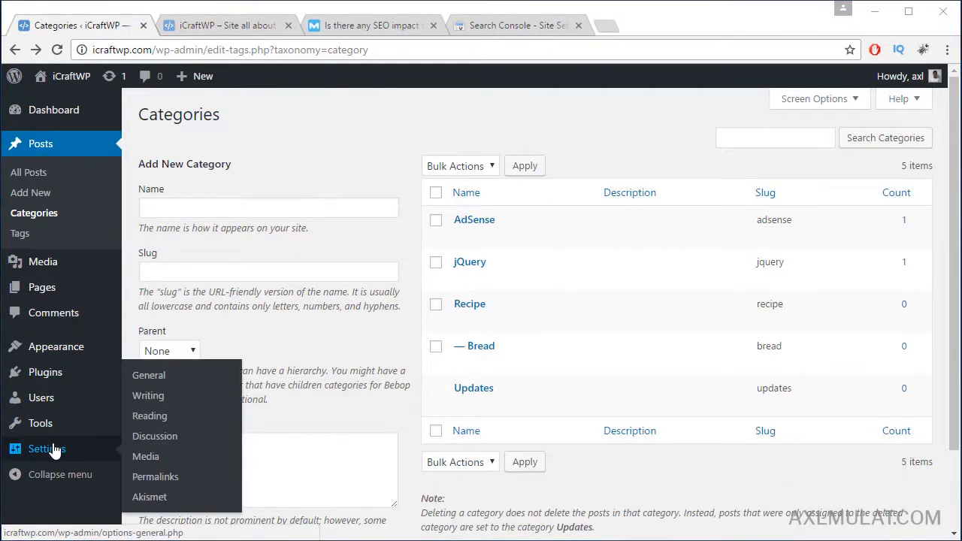
pyautogui.click(161, 422)
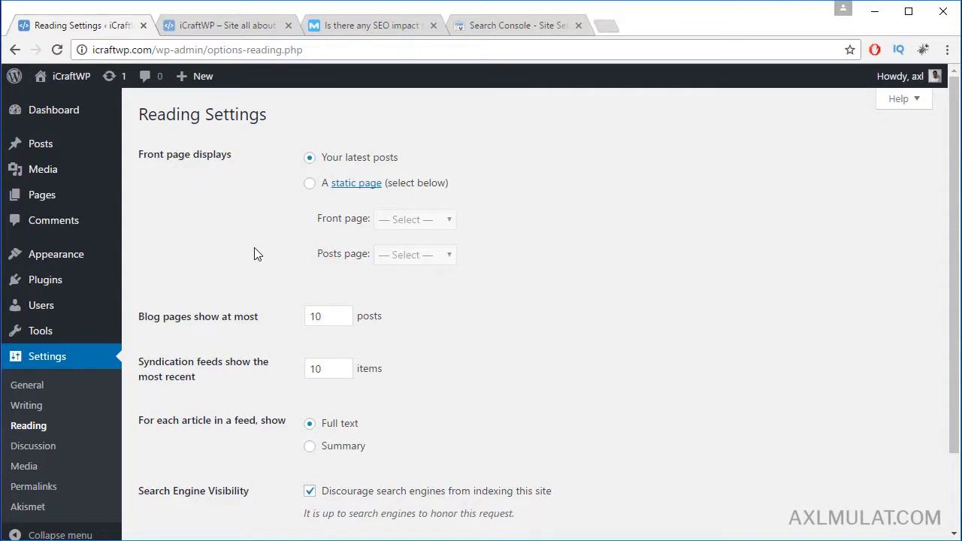
# Step: Try the static page option for the front page, view the front page and posts page choices, and restore Your latest posts
pyautogui.click(311, 184)
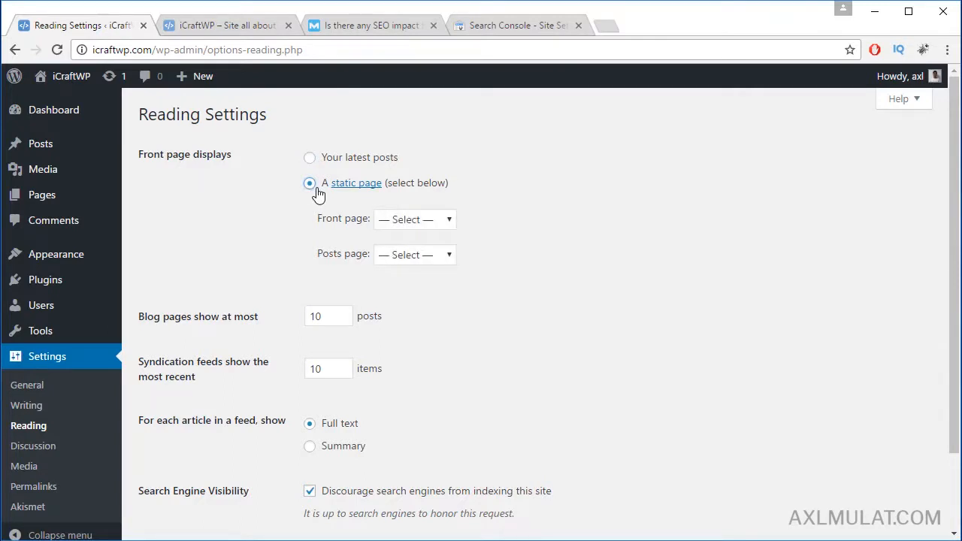
pyautogui.click(412, 220)
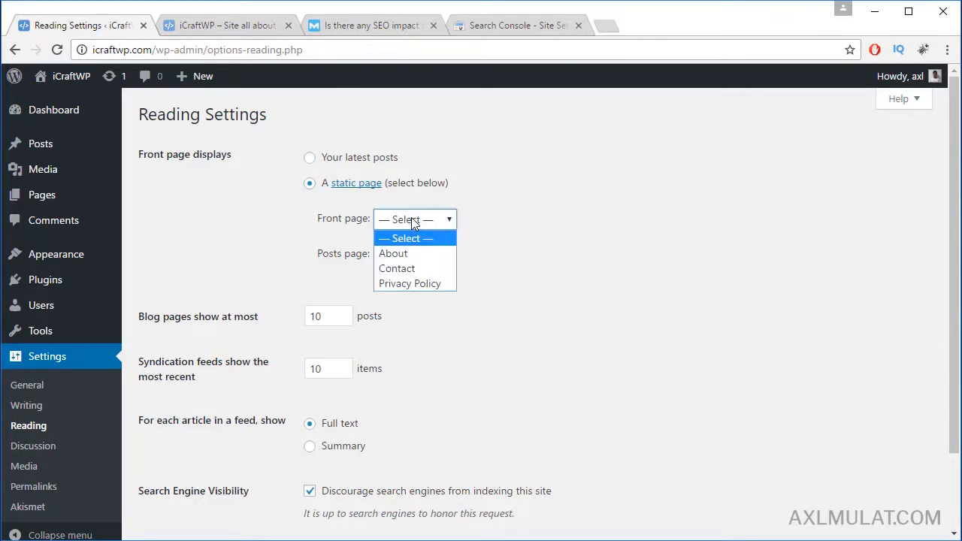
pyautogui.click(487, 229)
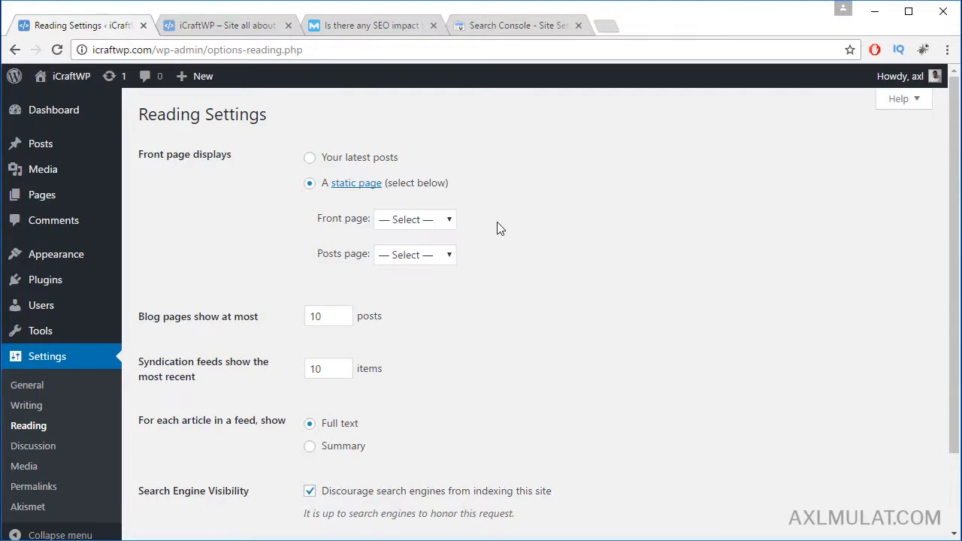
pyautogui.click(418, 257)
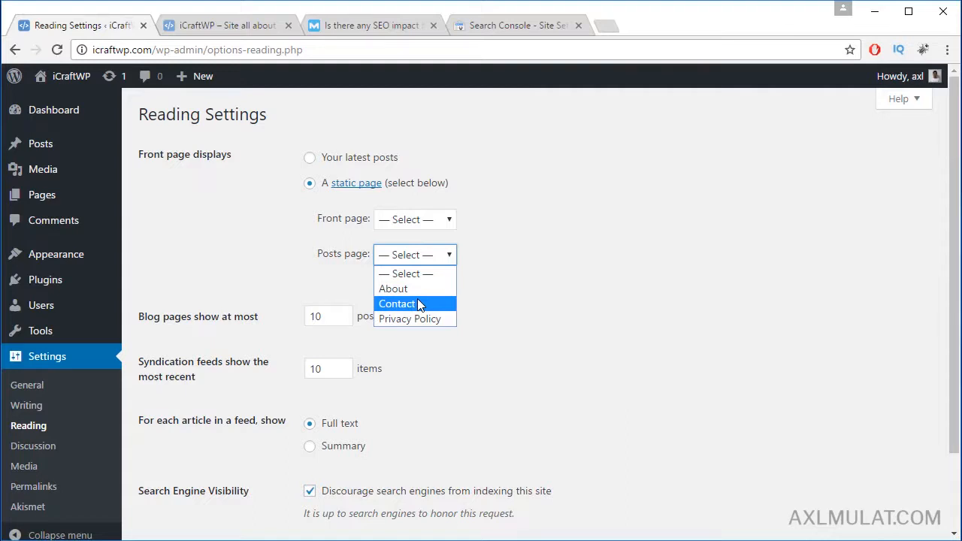
pyautogui.click(311, 162)
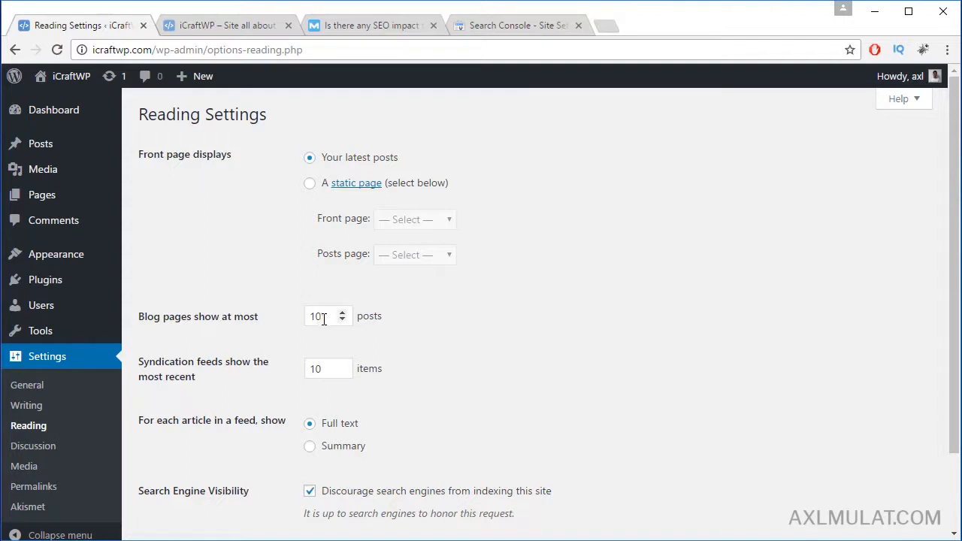
# Step: Limit blog pages to 1 post and syndication feeds to 1 item, and save the Reading Settings
pyautogui.moveTo(323, 317); pyautogui.dragTo(306, 318)
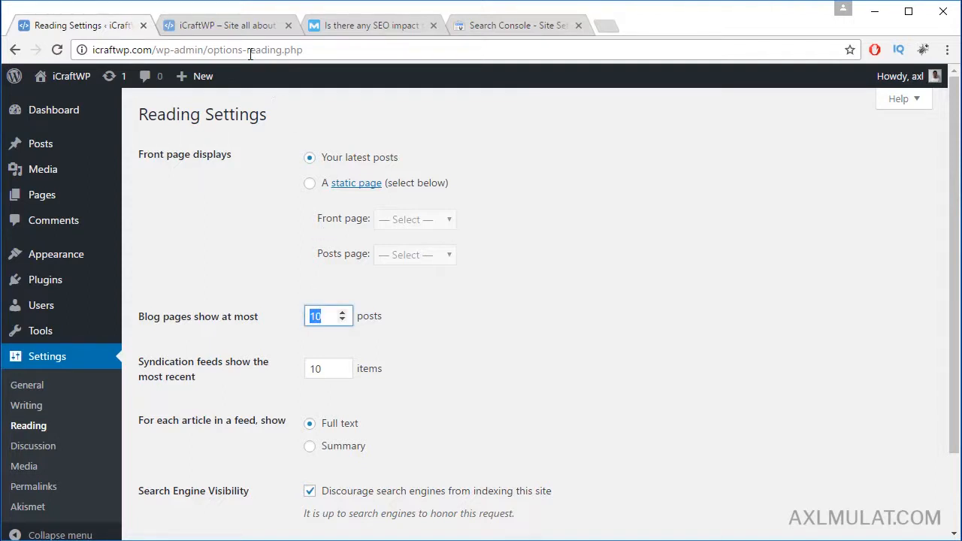
pyautogui.click(226, 26)
pyautogui.scroll(6, 494, 396)
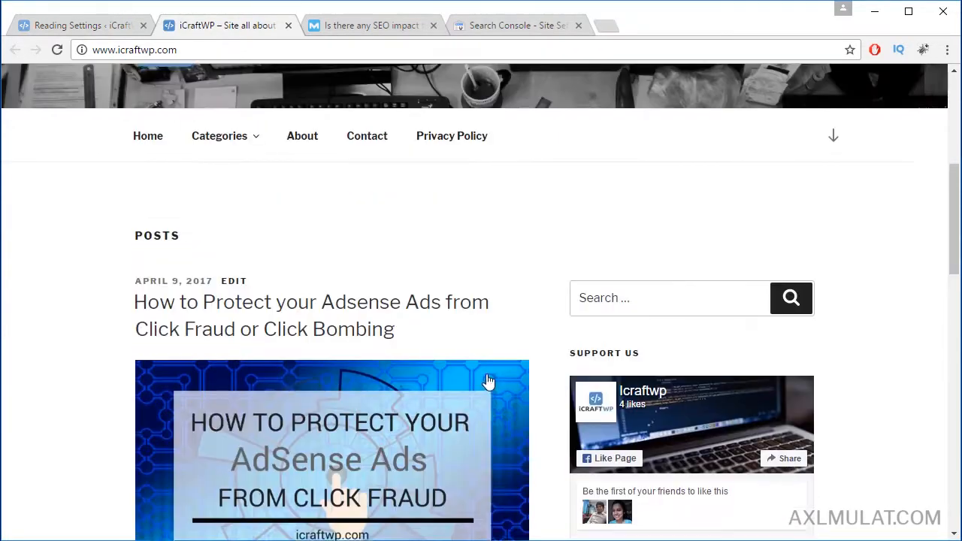
pyautogui.click(83, 25)
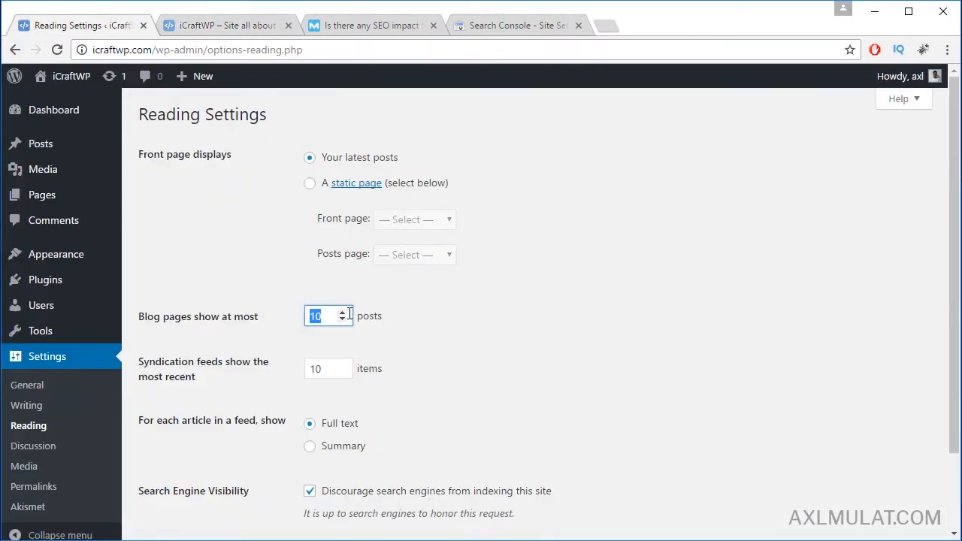
pyautogui.write('1')
pyautogui.doubleClick(340, 370)
pyautogui.write('1')
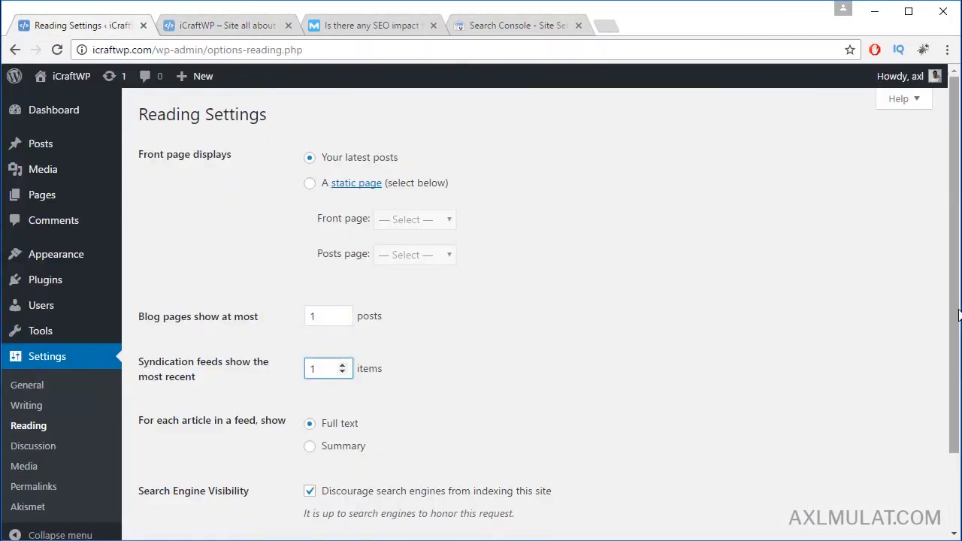
pyautogui.click(958, 485)
pyautogui.click(199, 468)
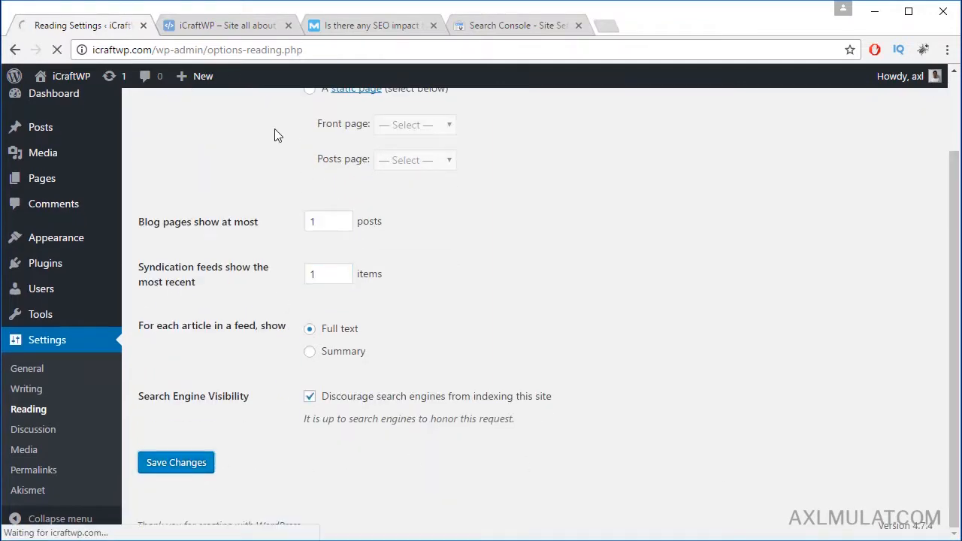
# Step: Reload the site's homepage and check how many posts it lists
pyautogui.click(240, 23)
pyautogui.click(256, 49)
pyautogui.scroll(-4, 452, 404)
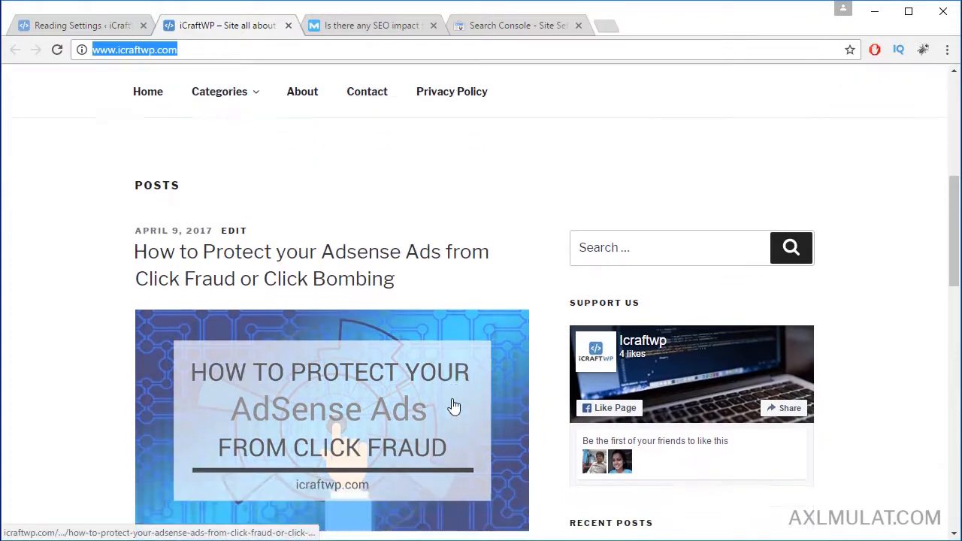
pyautogui.scroll(-2, 453, 400)
pyautogui.scroll(6, 454, 399)
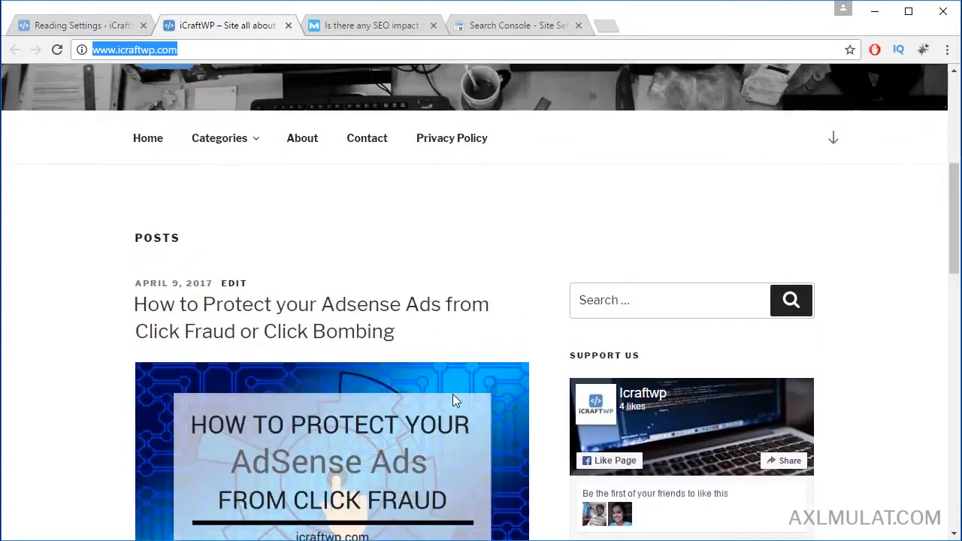
pyautogui.press('Return')
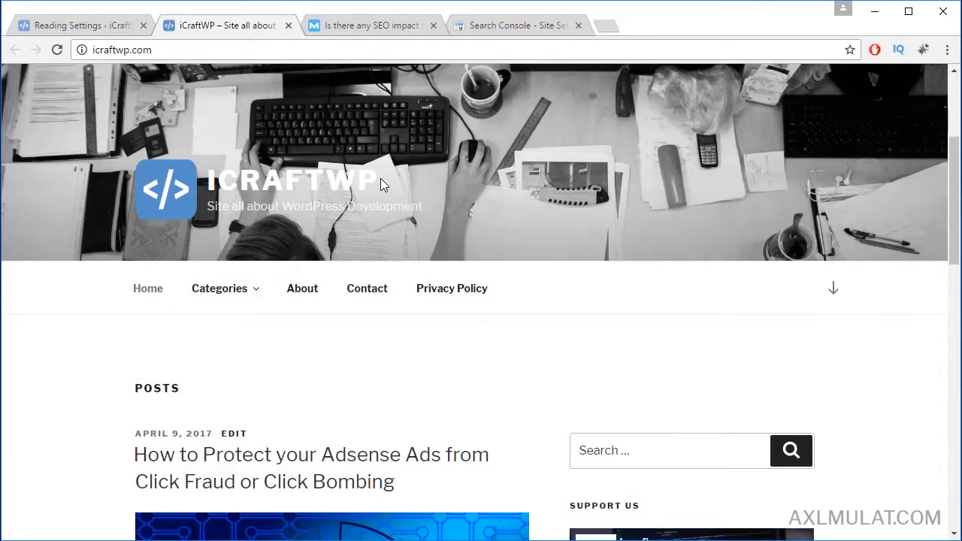
pyautogui.scroll(-5, 392, 194)
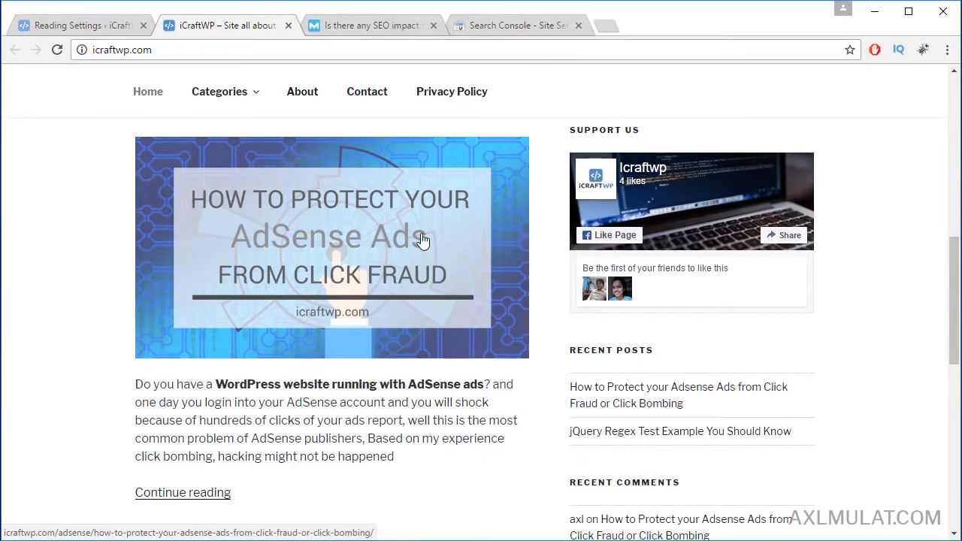
# Step: Browse to page 2 of the homepage's post list, check its content, and return to page 1
pyautogui.scroll(-2, 422, 239)
pyautogui.scroll(-1, 424, 234)
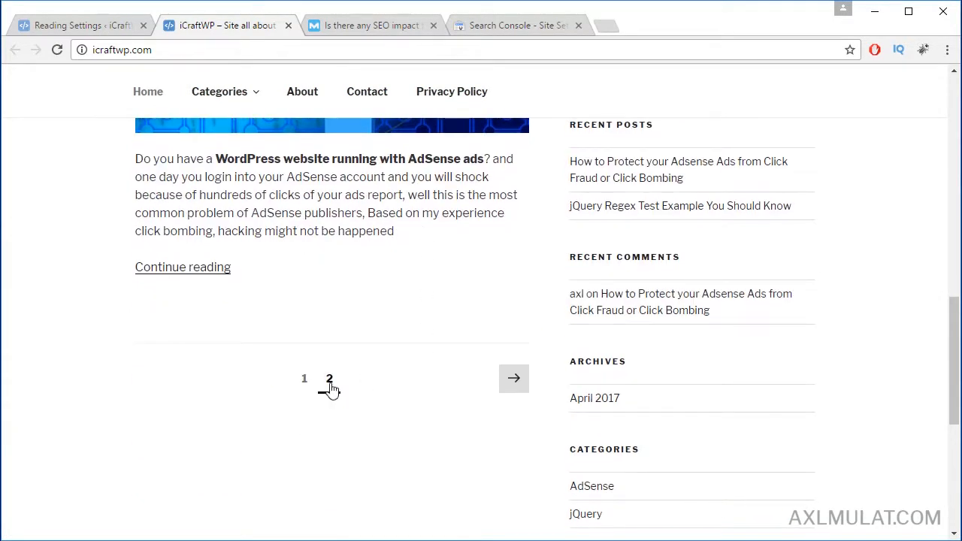
pyautogui.click(330, 382)
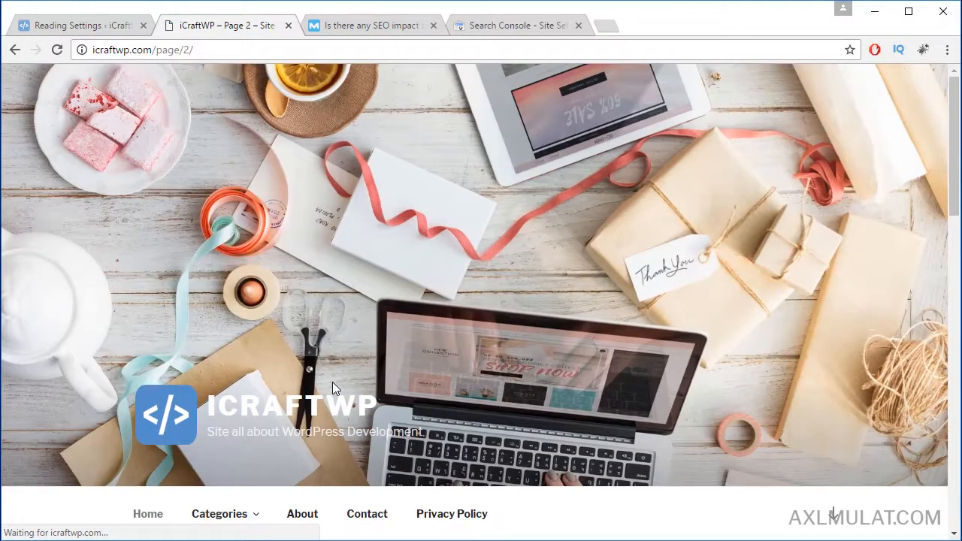
pyautogui.scroll(-15, 333, 386)
pyautogui.scroll(-1, 390, 377)
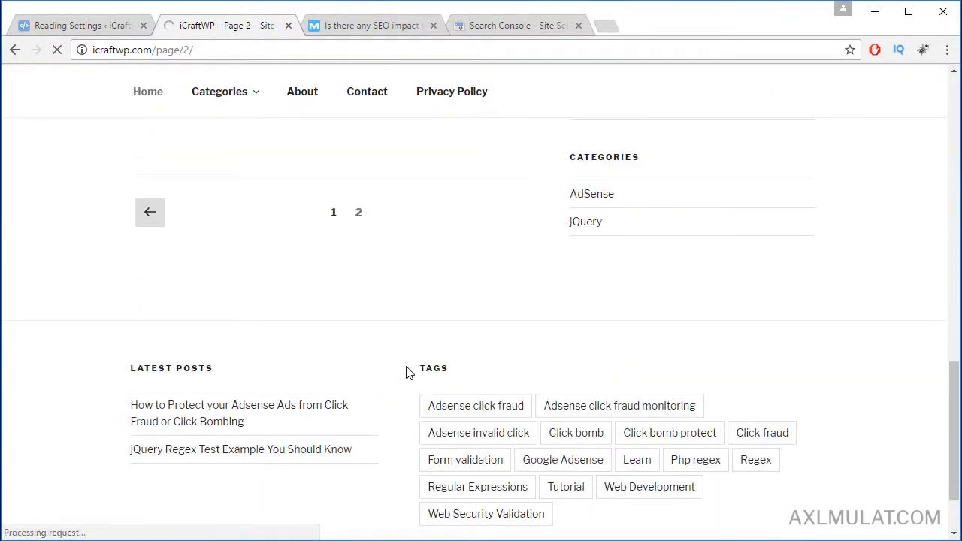
pyautogui.scroll(2, 408, 372)
pyautogui.click(336, 367)
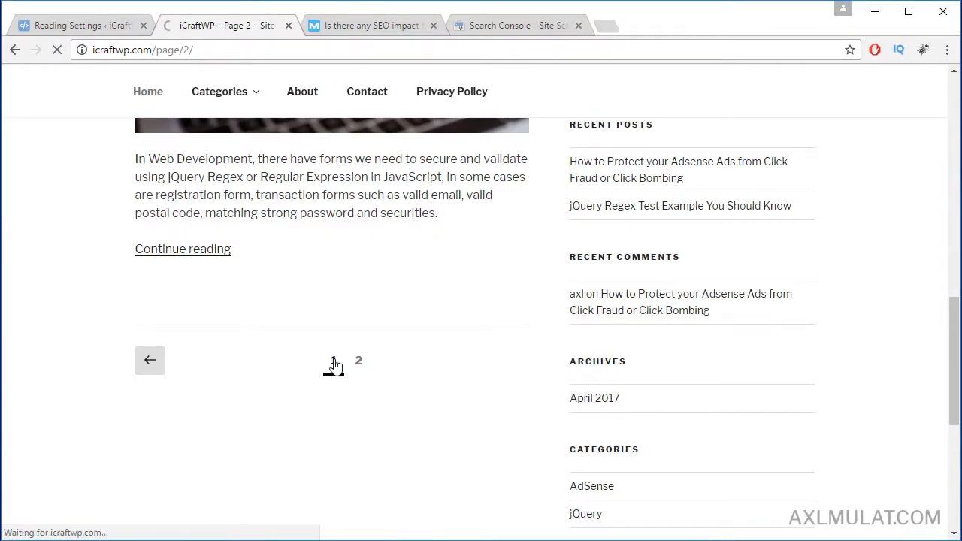
# Step: Return to Reading Settings and set blog pages to show at most 8 posts and syndication feeds to 8 items
pyautogui.click(96, 26)
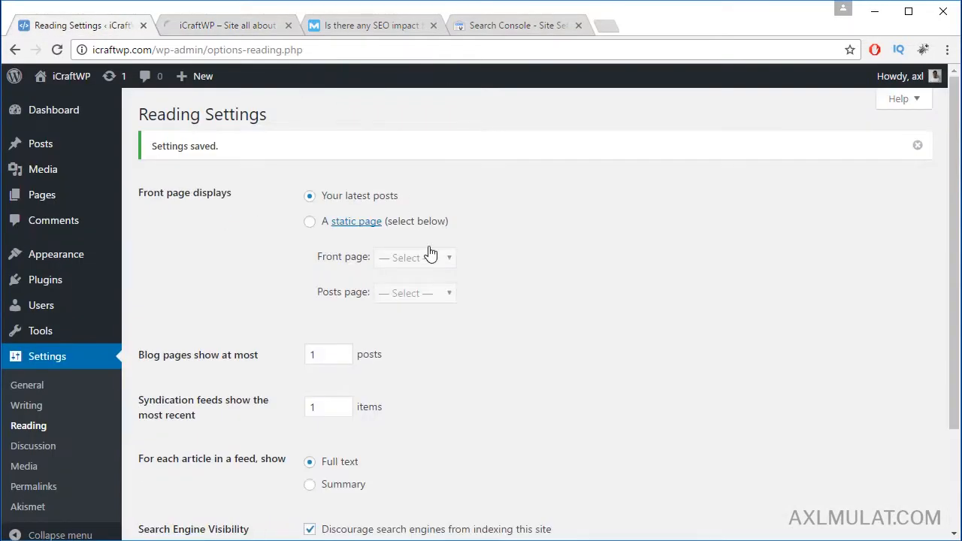
pyautogui.scroll(-1, 429, 251)
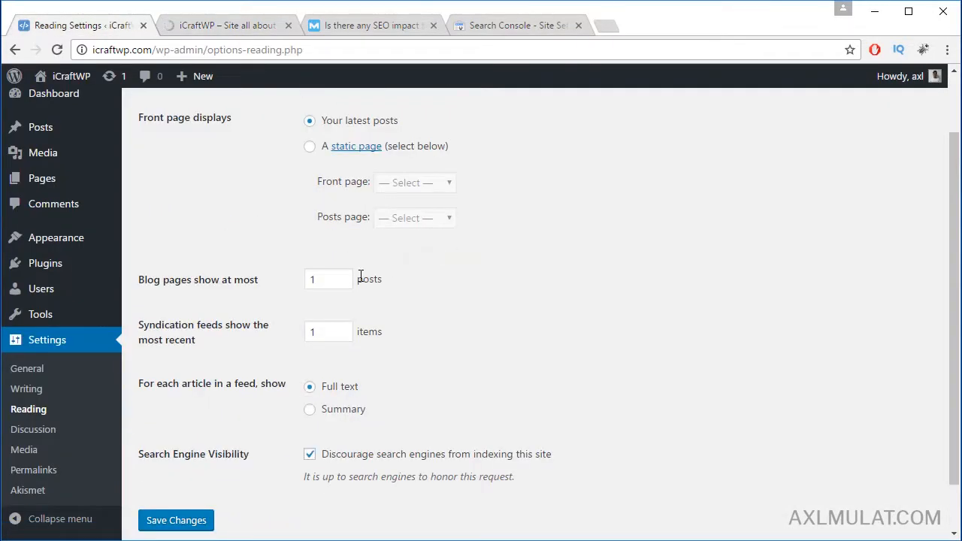
pyautogui.doubleClick(320, 282)
pyautogui.write('8')
pyautogui.doubleClick(319, 331)
pyautogui.write('8')
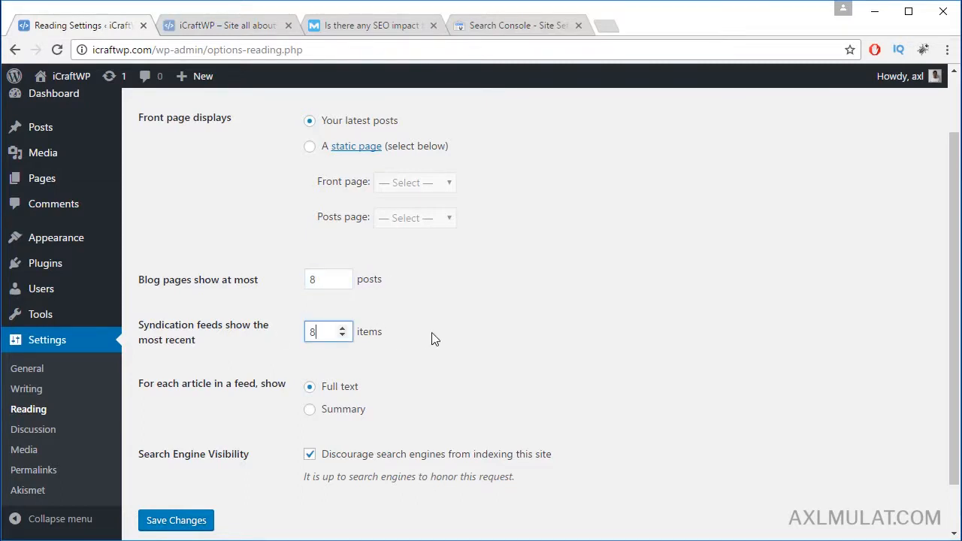
pyautogui.click(462, 323)
pyautogui.scroll(-1, 463, 323)
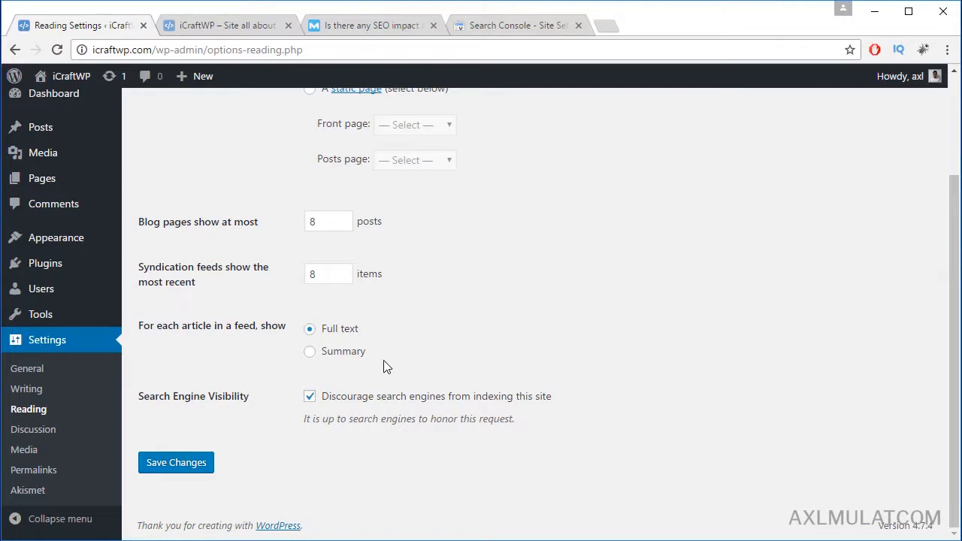
# Step: Disable the option that discourages search engines from indexing the site, and save the Reading Settings
pyautogui.click(211, 457)
pyautogui.click(311, 400)
pyautogui.click(190, 468)
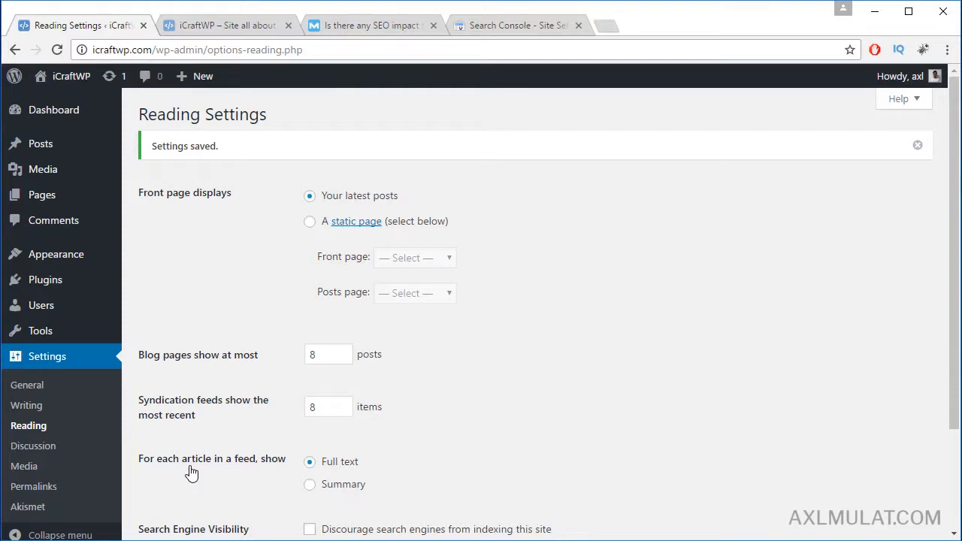
# Step: Open the Writing Settings page and view the Codex article on Update Services in a new browser tab
pyautogui.click(47, 413)
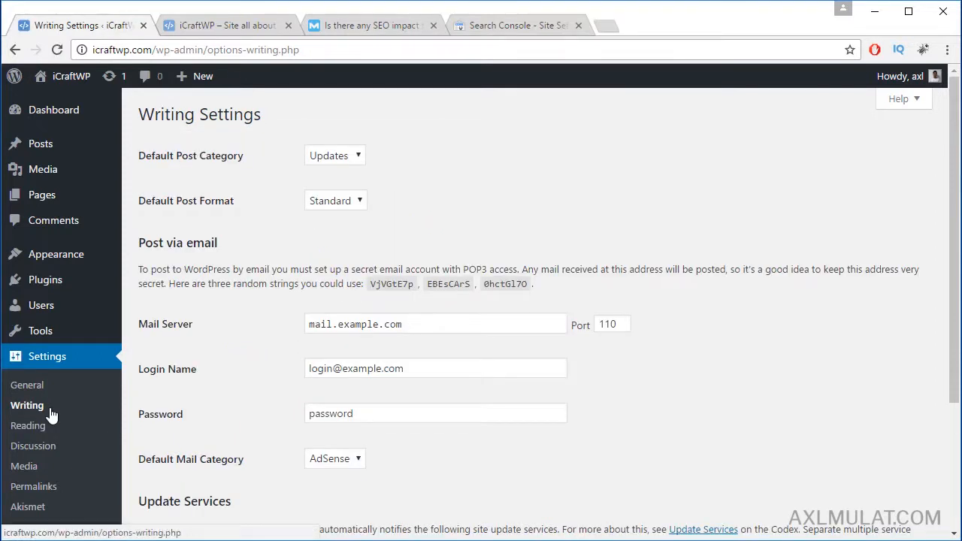
pyautogui.scroll(-3, 455, 336)
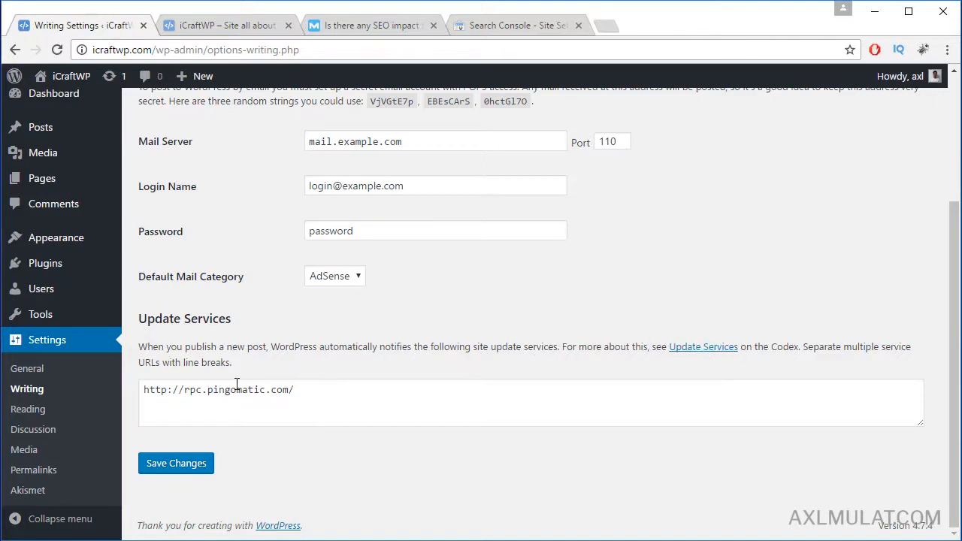
pyautogui.rightClick(693, 354)
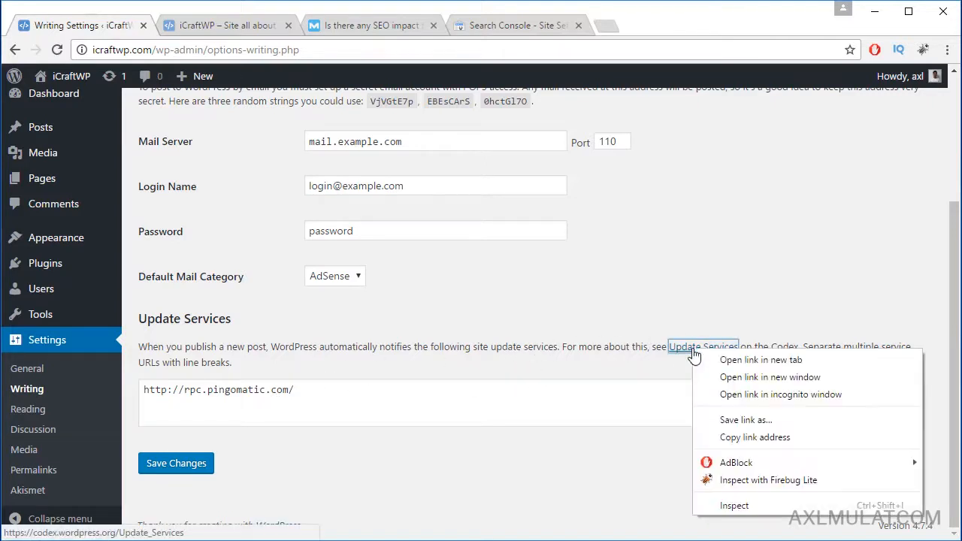
pyautogui.click(733, 361)
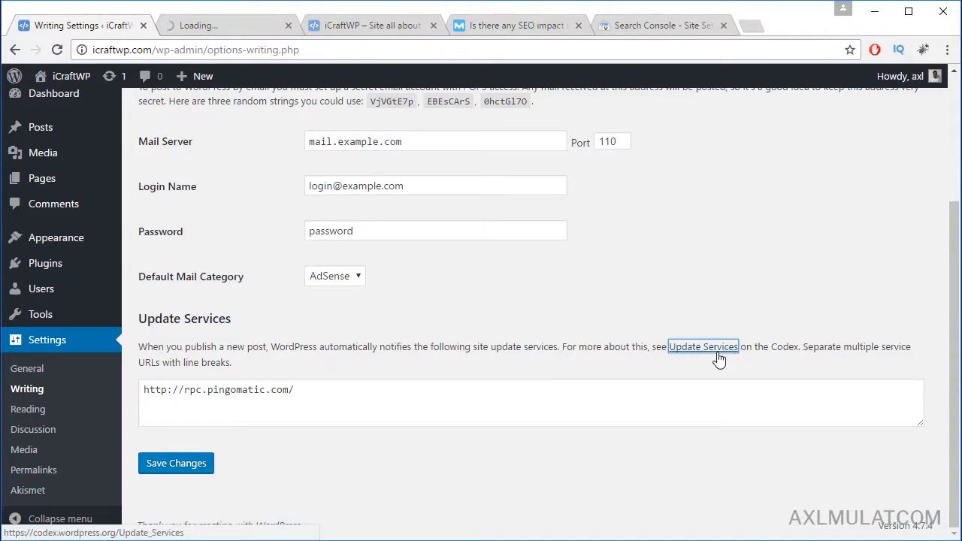
pyautogui.click(216, 30)
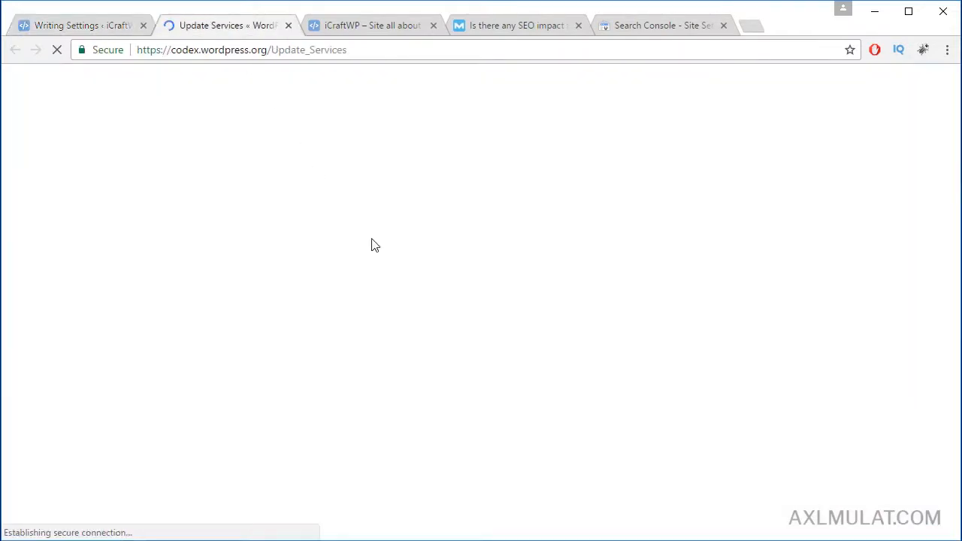
# Step: Copy the complete list of URLs under XML-RPC Ping Services in the Codex article
pyautogui.scroll(-4, 372, 242)
pyautogui.scroll(-5, 371, 243)
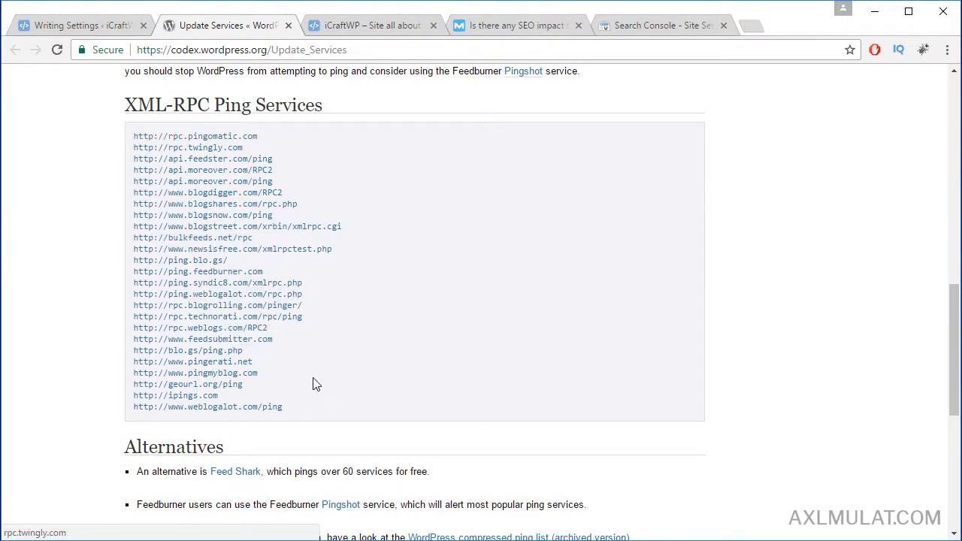
pyautogui.moveTo(322, 406); pyautogui.dragTo(133, 136)
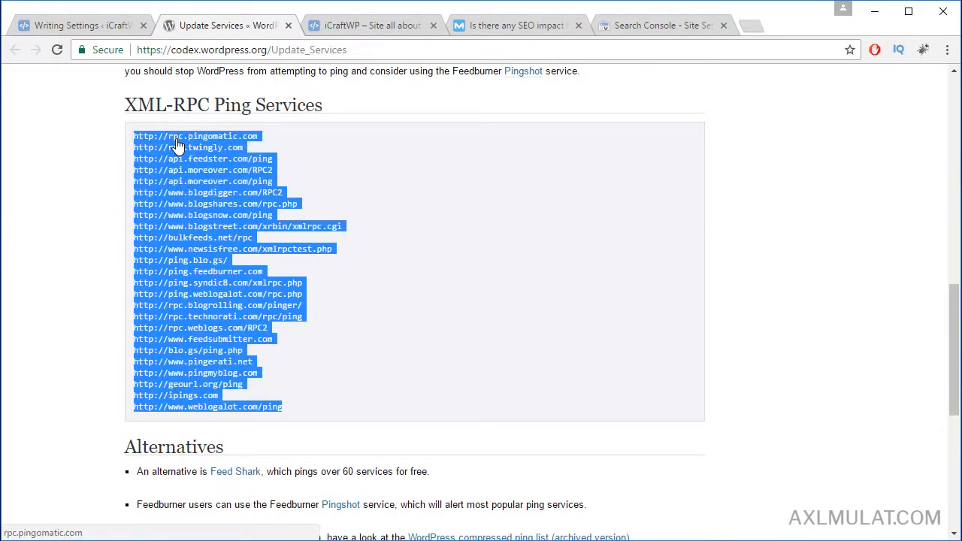
# Step: Replace the Update Services entry in Writing Settings with the copied ping service URLs, and save the changes
pyautogui.click(78, 26)
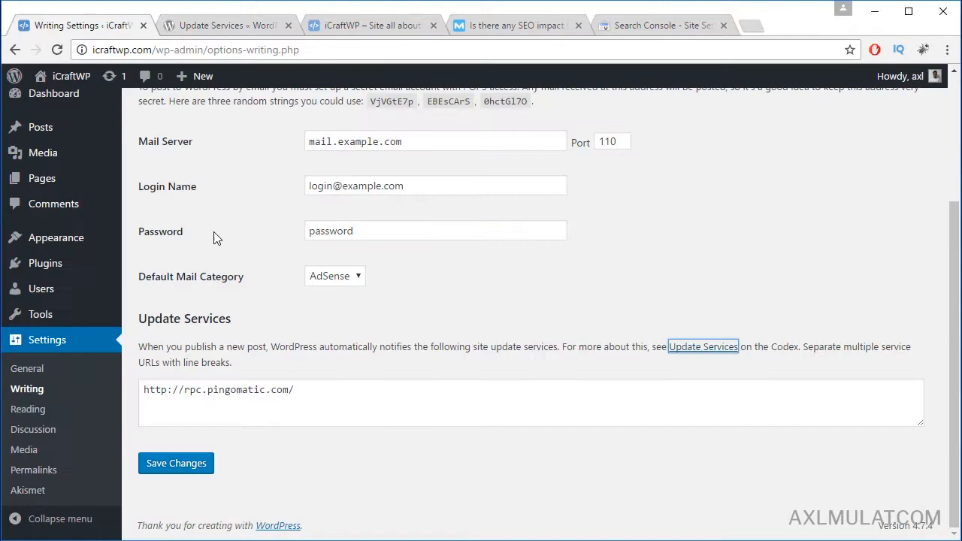
pyautogui.click(328, 390)
pyautogui.hotkey('ctrl', 'a')
pyautogui.hotkey('ctrl', 'v')
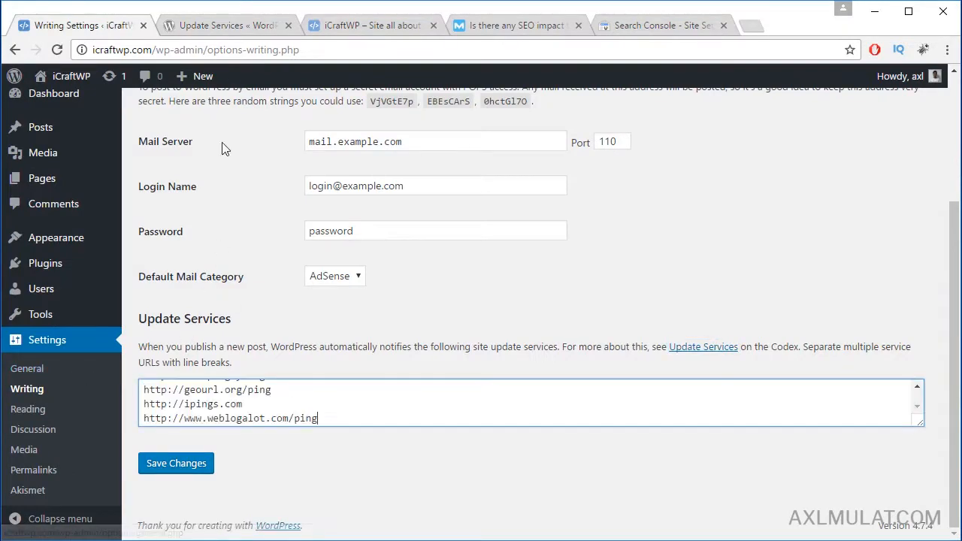
pyautogui.click(223, 27)
pyautogui.click(78, 26)
pyautogui.click(185, 462)
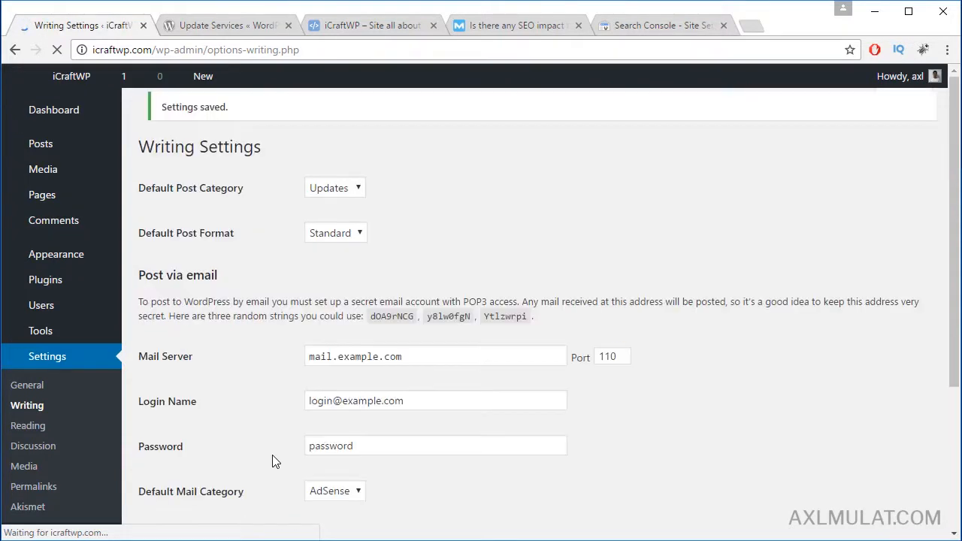
pyautogui.scroll(-1, 278, 463)
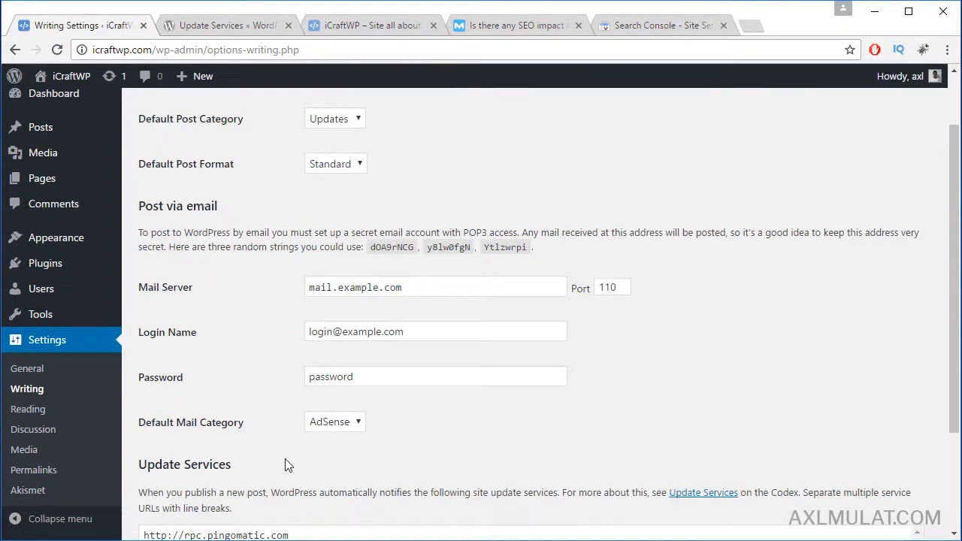
# Step: Open the Discussion Settings page and review the comment options down to the Comment Blacklist
pyautogui.click(42, 432)
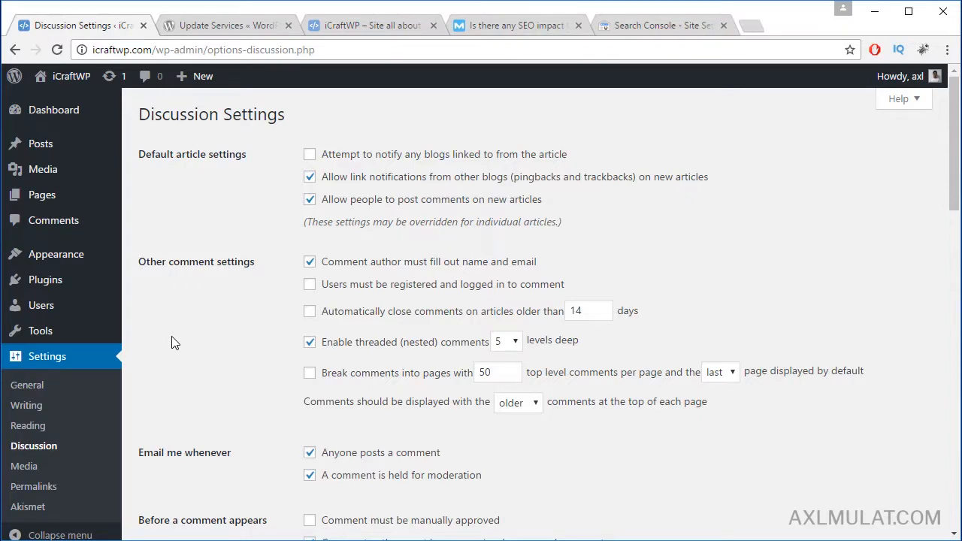
pyautogui.scroll(-2, 207, 346)
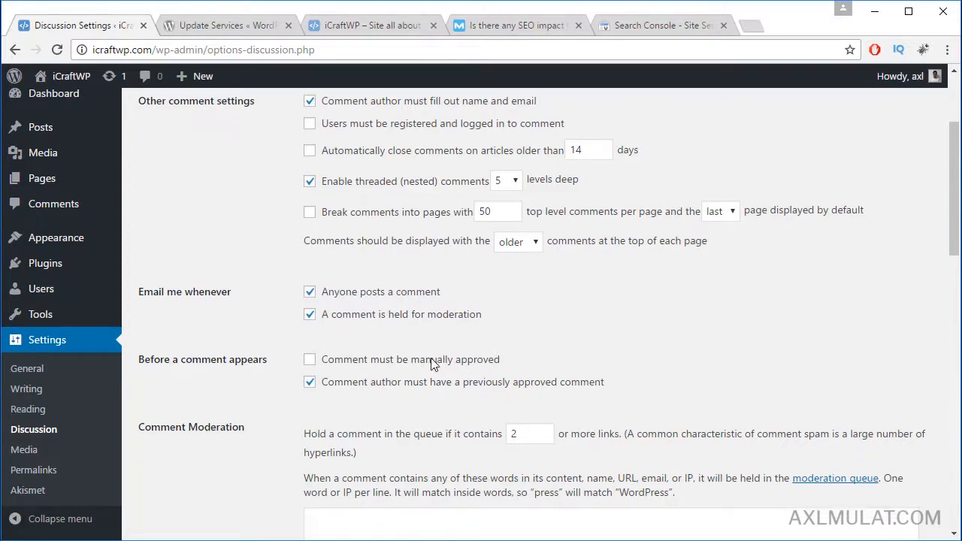
pyautogui.scroll(-4, 431, 360)
pyautogui.scroll(-1, 434, 354)
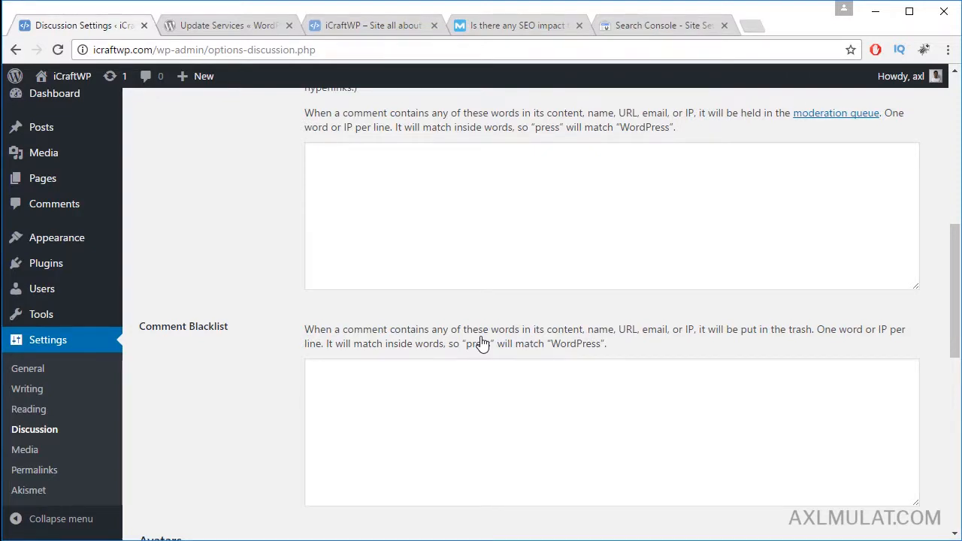
pyautogui.click(402, 391)
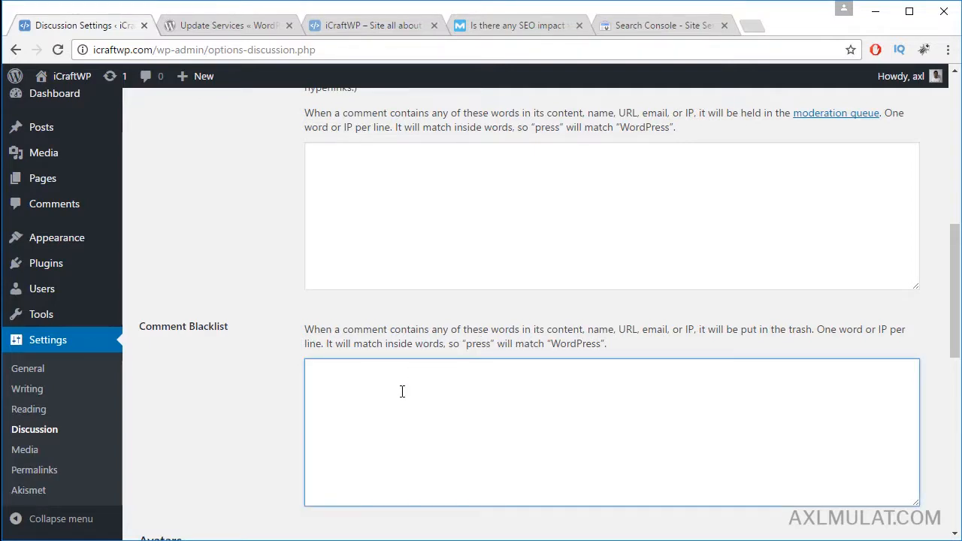
# Step: Open the Comments page in a new browser tab and copy the comment author's IP address
pyautogui.rightClick(81, 205)
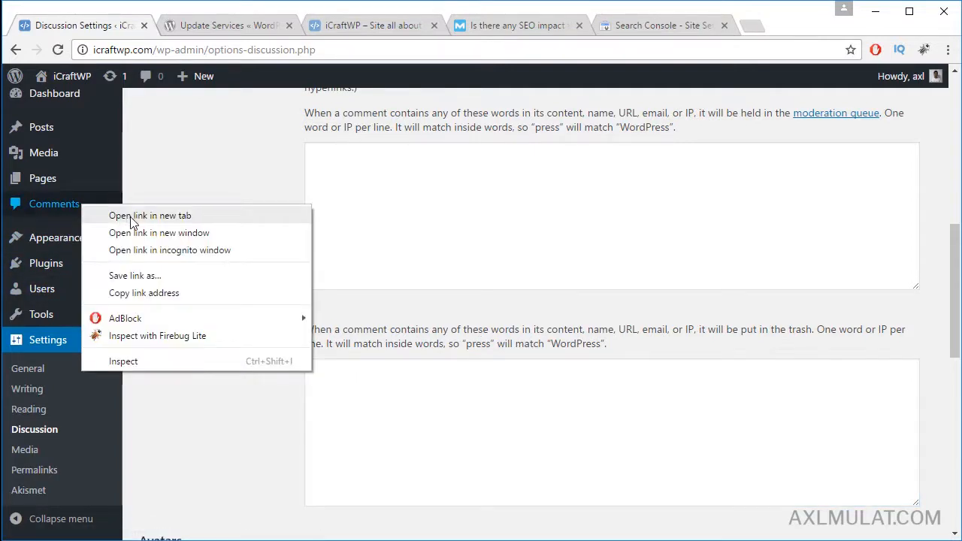
pyautogui.click(130, 217)
pyautogui.click(335, 29)
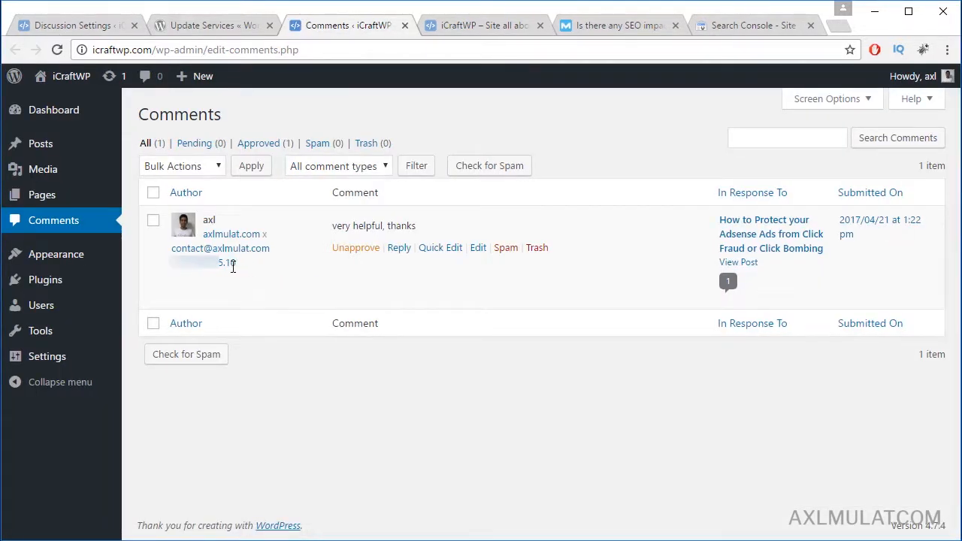
pyautogui.moveTo(235, 264); pyautogui.dragTo(172, 268)
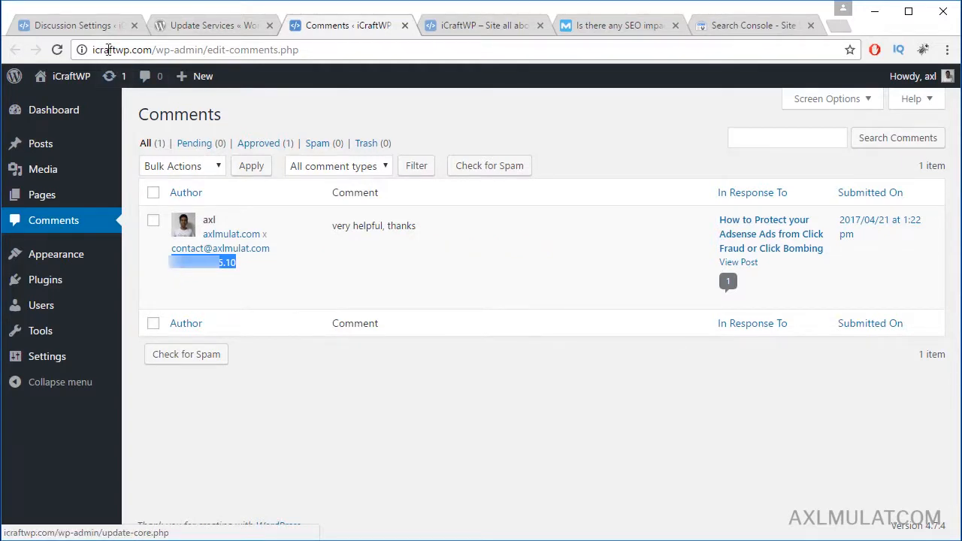
# Step: Try entering the copied IP address on two lines of the Comment Blacklist in Discussion Settings, and clear the box again
pyautogui.click(109, 28)
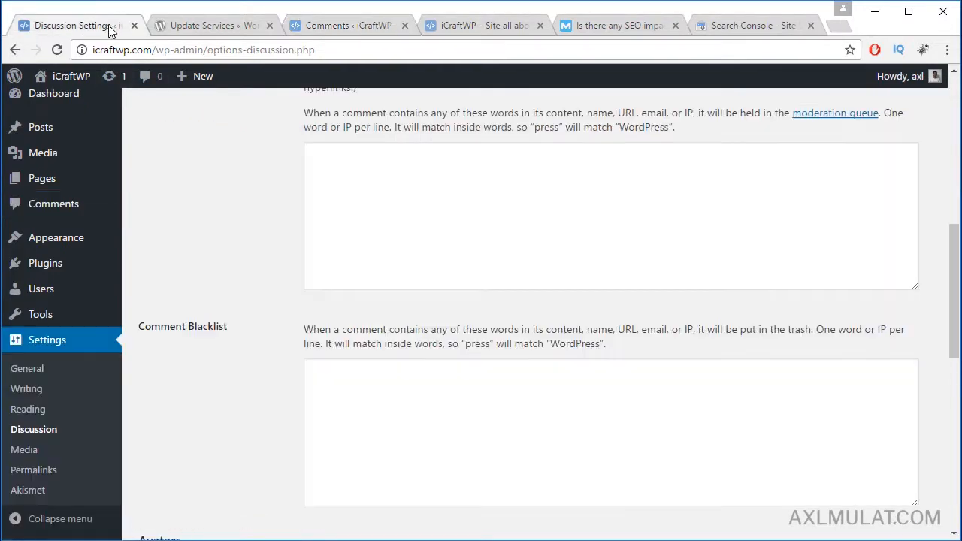
pyautogui.click(393, 407)
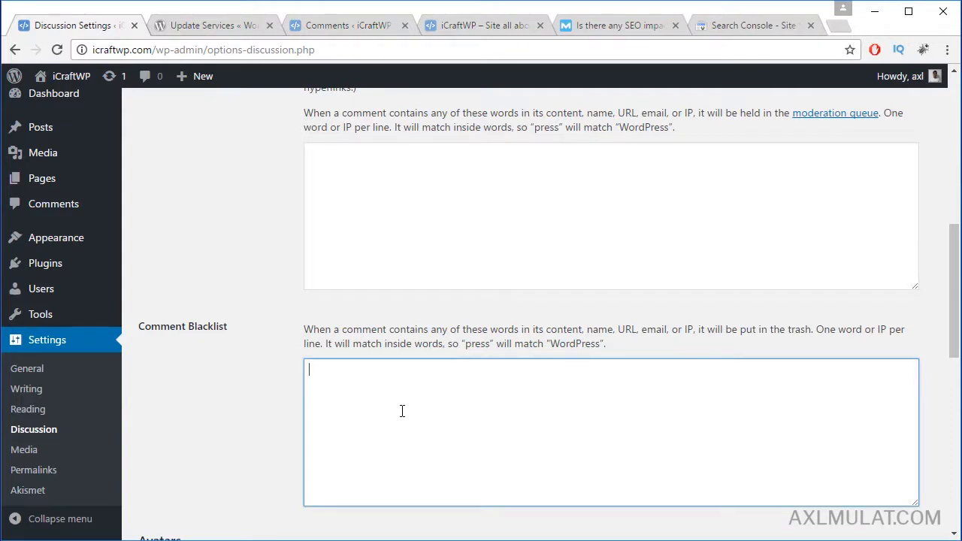
pyautogui.hotkey('ctrl', 'v')
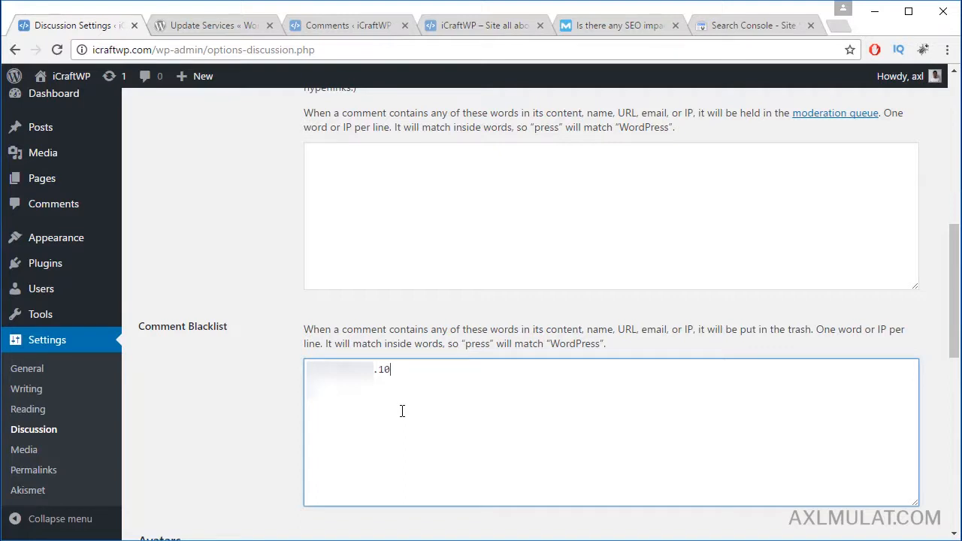
pyautogui.hotkey('ctrl', 'v')
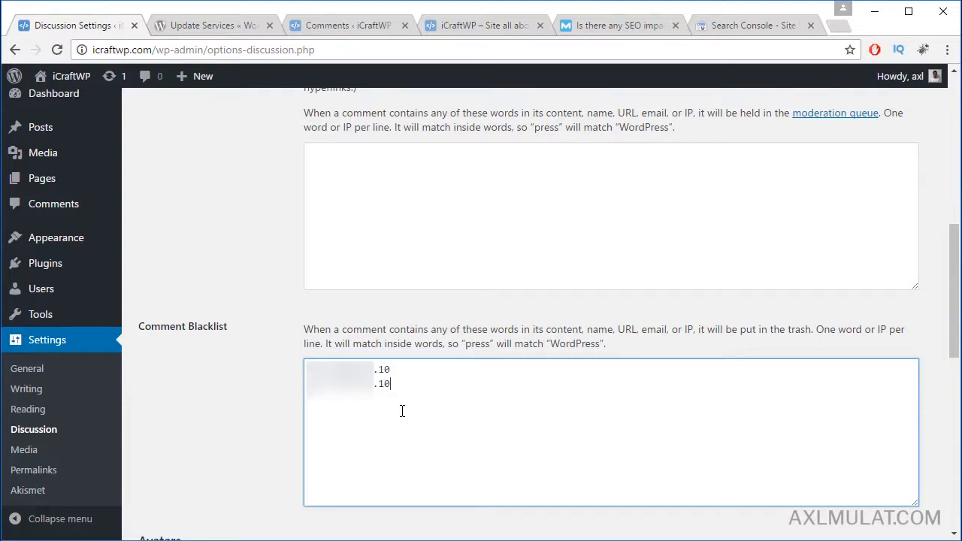
pyautogui.press('BackSpace')
pyautogui.press('BackSpace')
pyautogui.press('BackSpace')
pyautogui.press('BackSpace')
pyautogui.press('BackSpace')
pyautogui.press('BackSpace')
pyautogui.press('BackSpace')
pyautogui.press('BackSpace')
pyautogui.press('BackSpace')
pyautogui.press('BackSpace')
pyautogui.press('BackSpace')
pyautogui.press('BackSpace')
pyautogui.press('BackSpace')
pyautogui.press('BackSpace')
pyautogui.press('BackSpace')
pyautogui.press('BackSpace')
pyautogui.press('BackSpace')
pyautogui.press('BackSpace')
pyautogui.press('BackSpace')
pyautogui.press('BackSpace')
# Step: Review the avatar display, rating and default avatar options, and compare them with the author's avatar on the Comments page
pyautogui.scroll(-4, 413, 417)
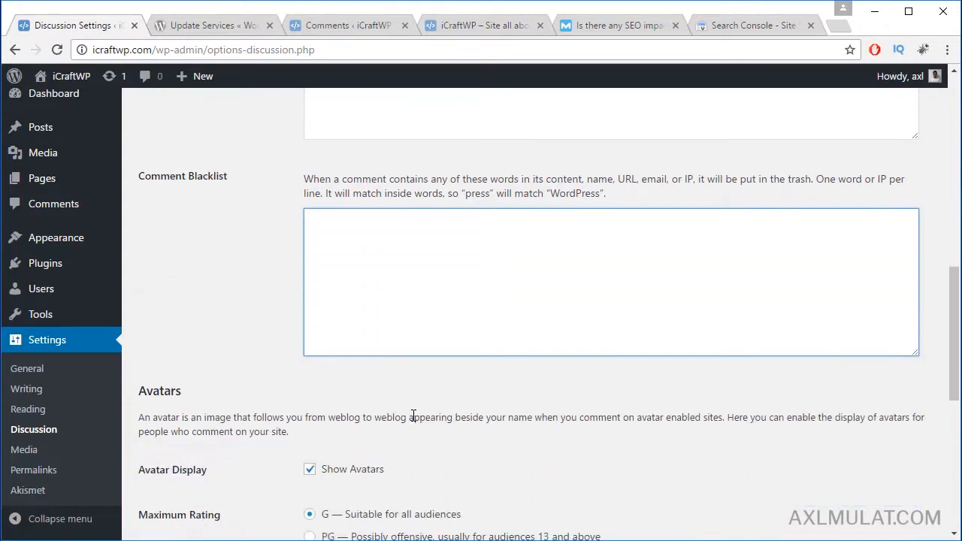
pyautogui.scroll(-1, 416, 419)
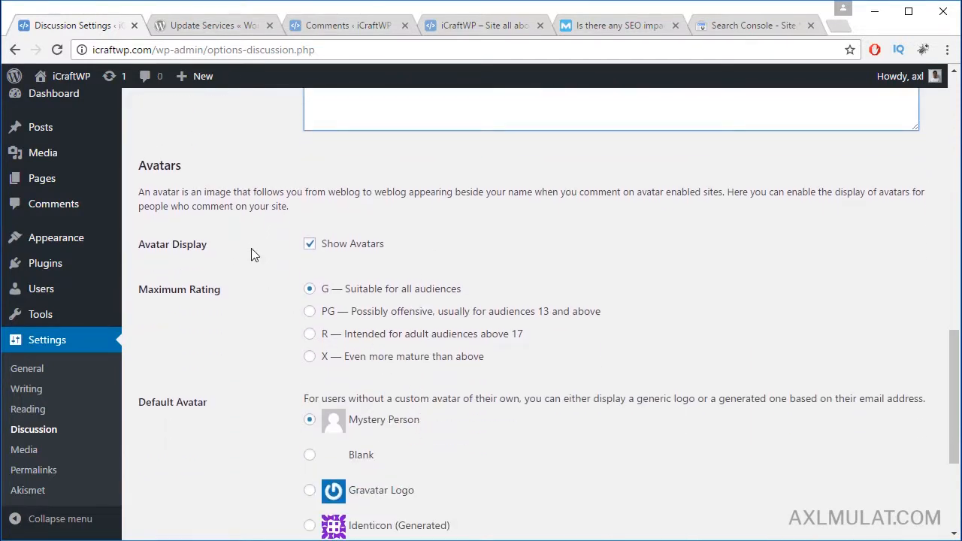
pyautogui.scroll(-3, 502, 301)
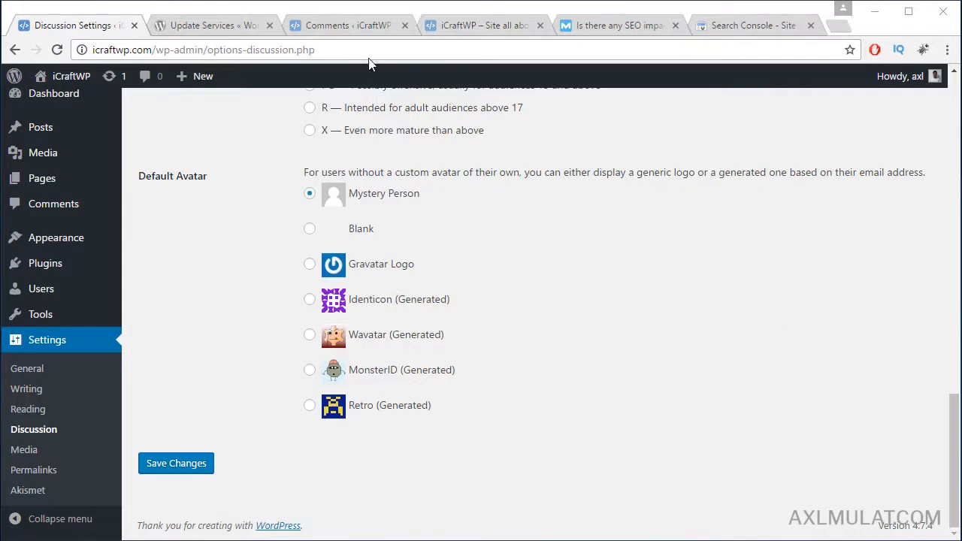
pyautogui.click(368, 25)
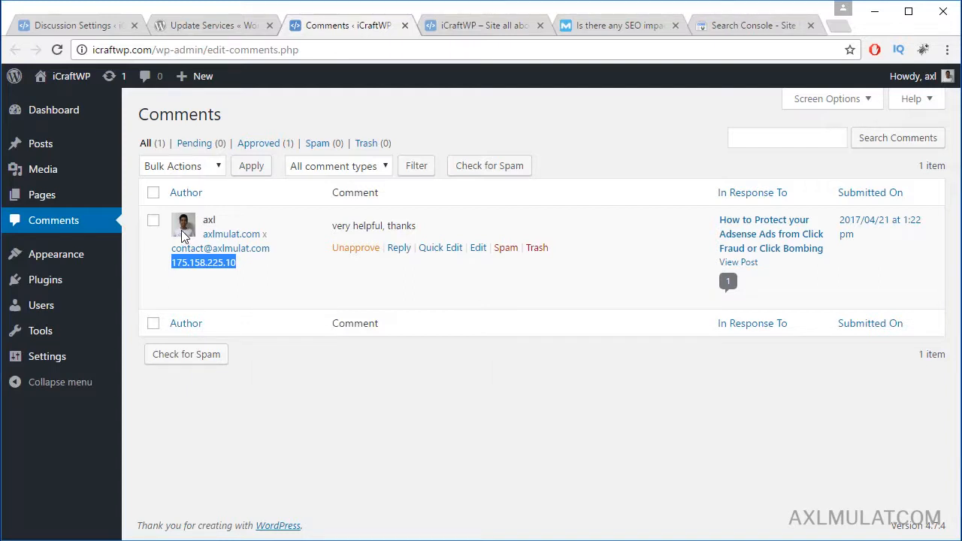
pyautogui.click(210, 27)
pyautogui.click(89, 25)
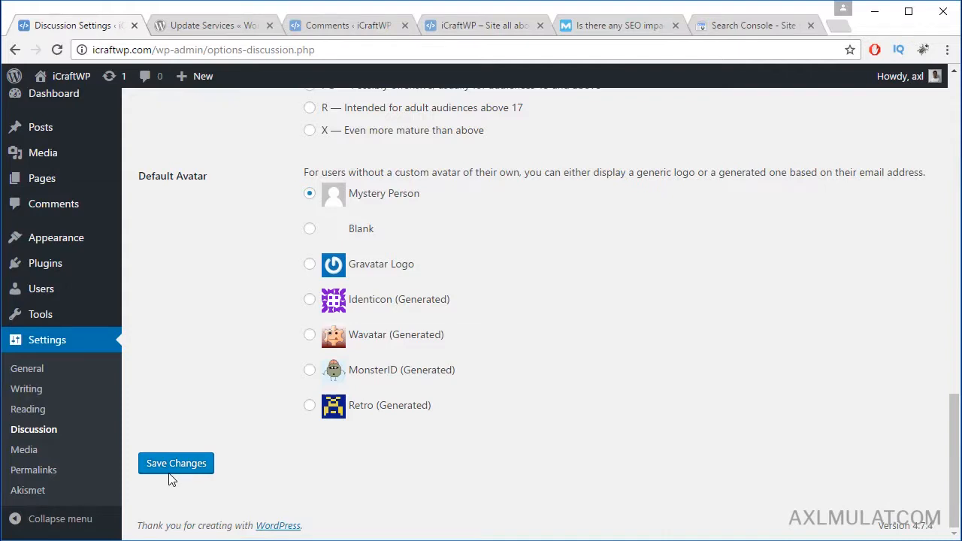
# Step: Review the image sizes and upload option in Media Settings, and open Permalink Settings to examine the URL structure options
pyautogui.click(50, 450)
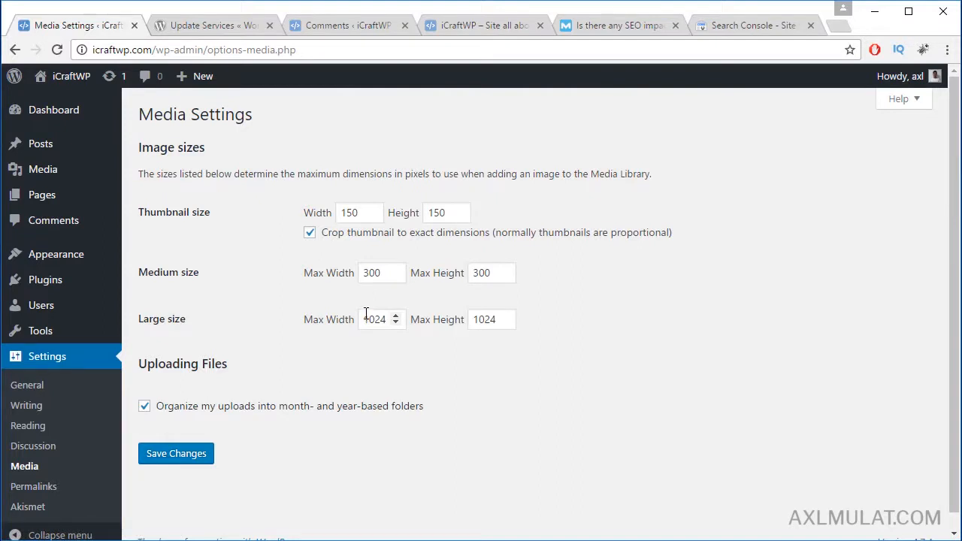
pyautogui.scroll(-1, 357, 350)
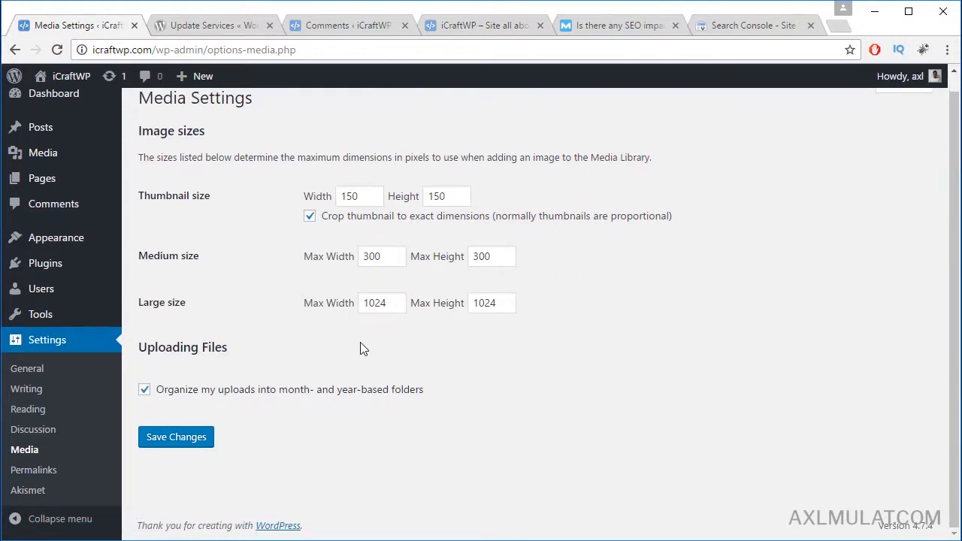
pyautogui.click(50, 473)
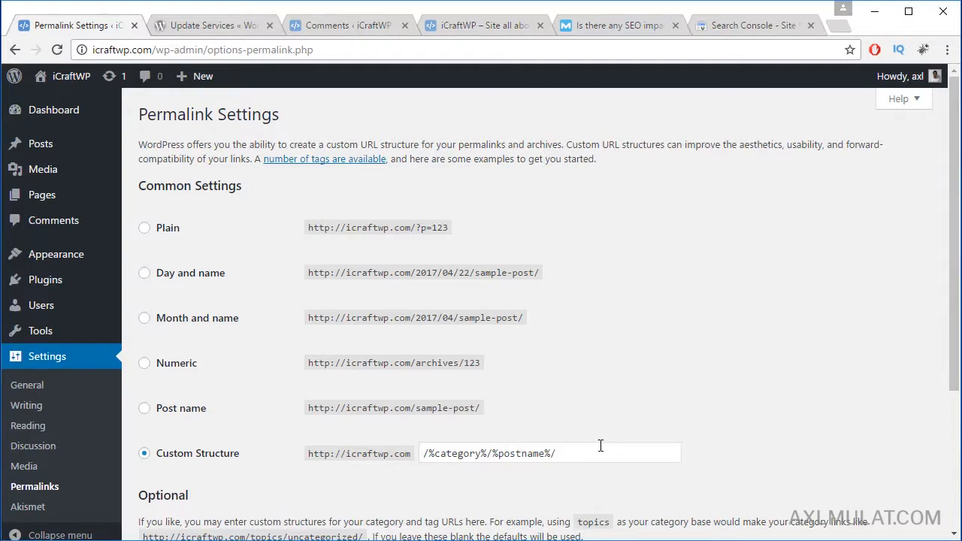
pyautogui.scroll(-3, 610, 428)
pyautogui.scroll(2, 612, 427)
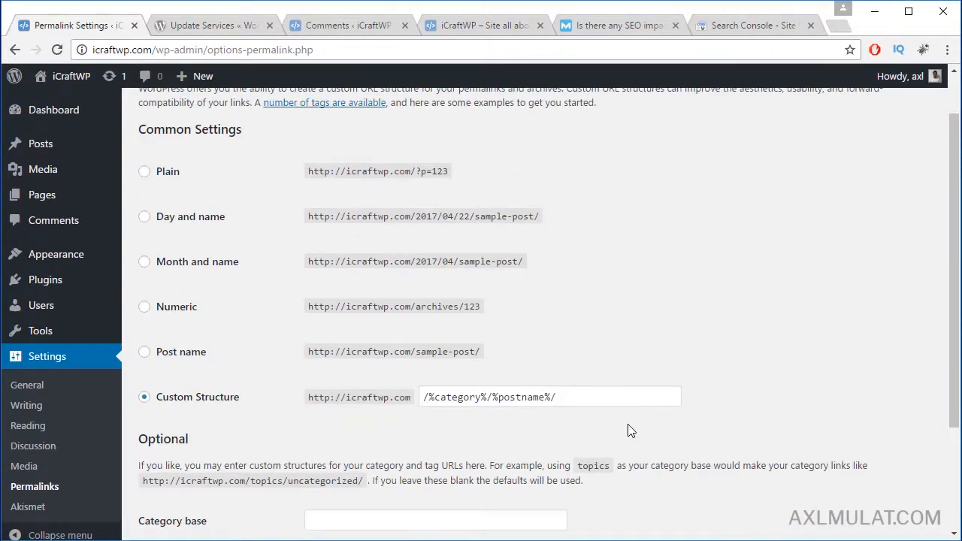